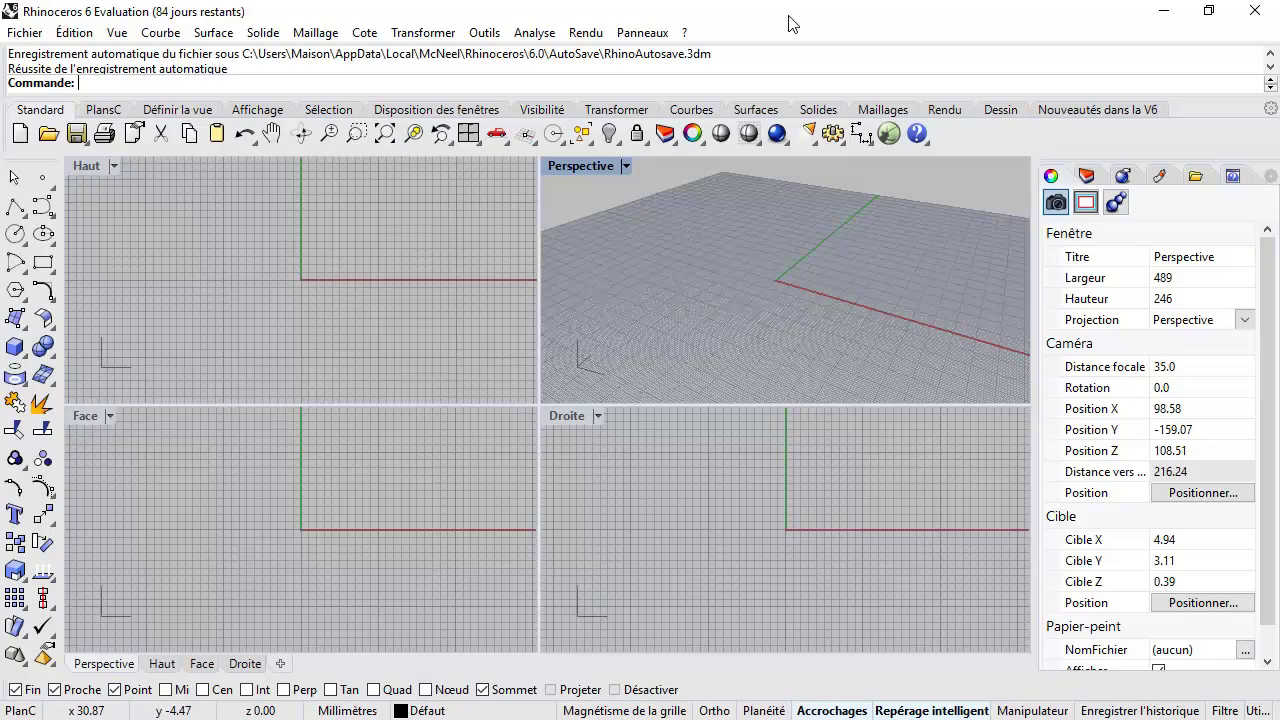
- Open the document properties and show the Apparence settings under the Rhino options
left_click(18, 32)
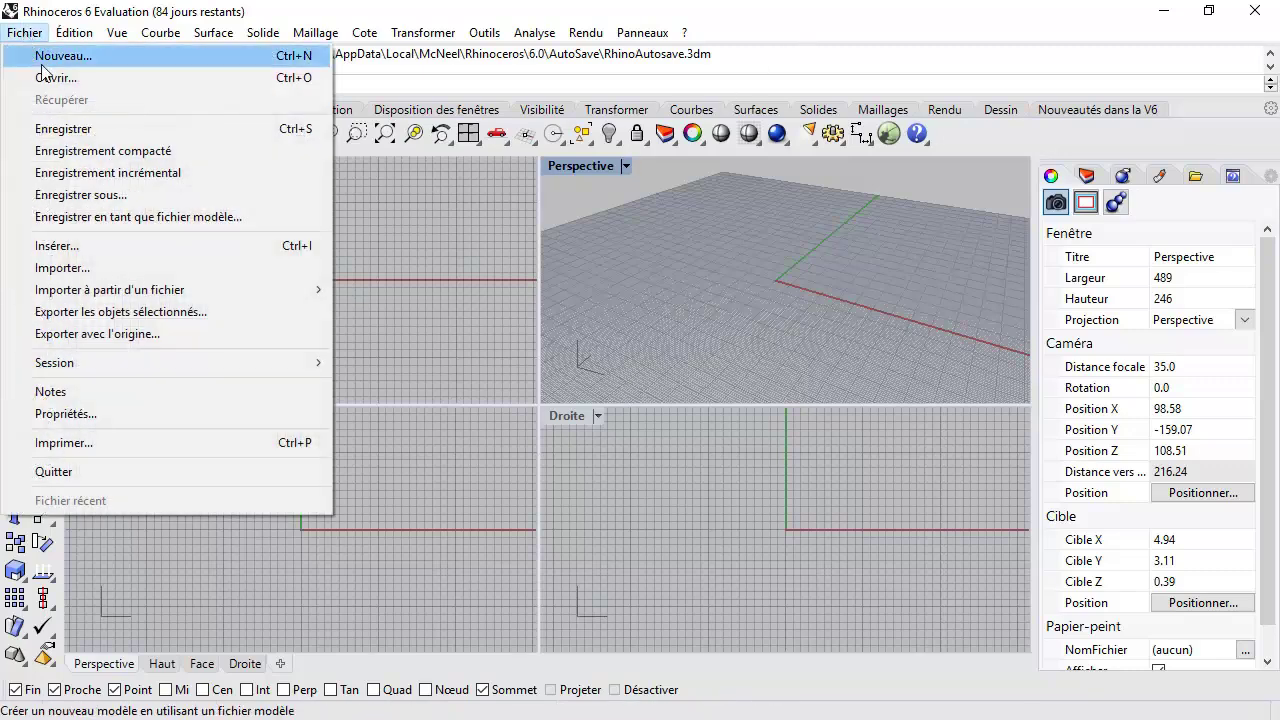
left_click(101, 414)
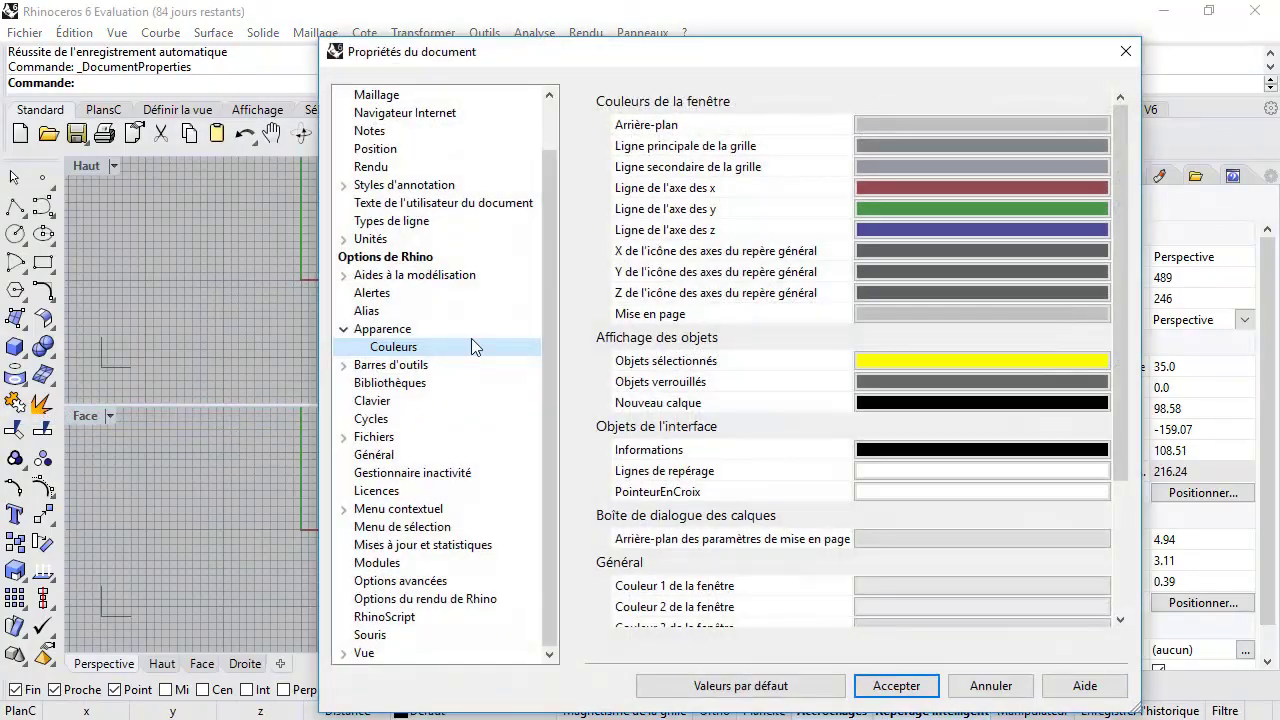
left_click_drag(548, 222, 545, 159)
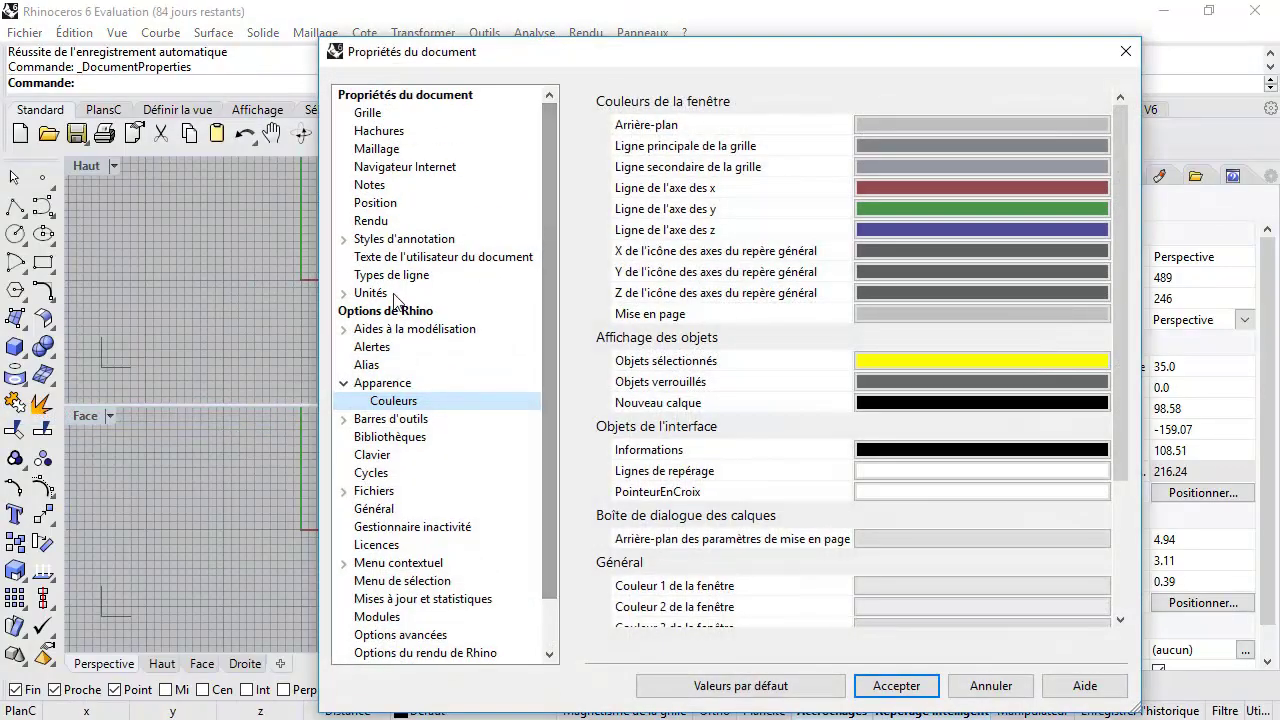
left_click(397, 384)
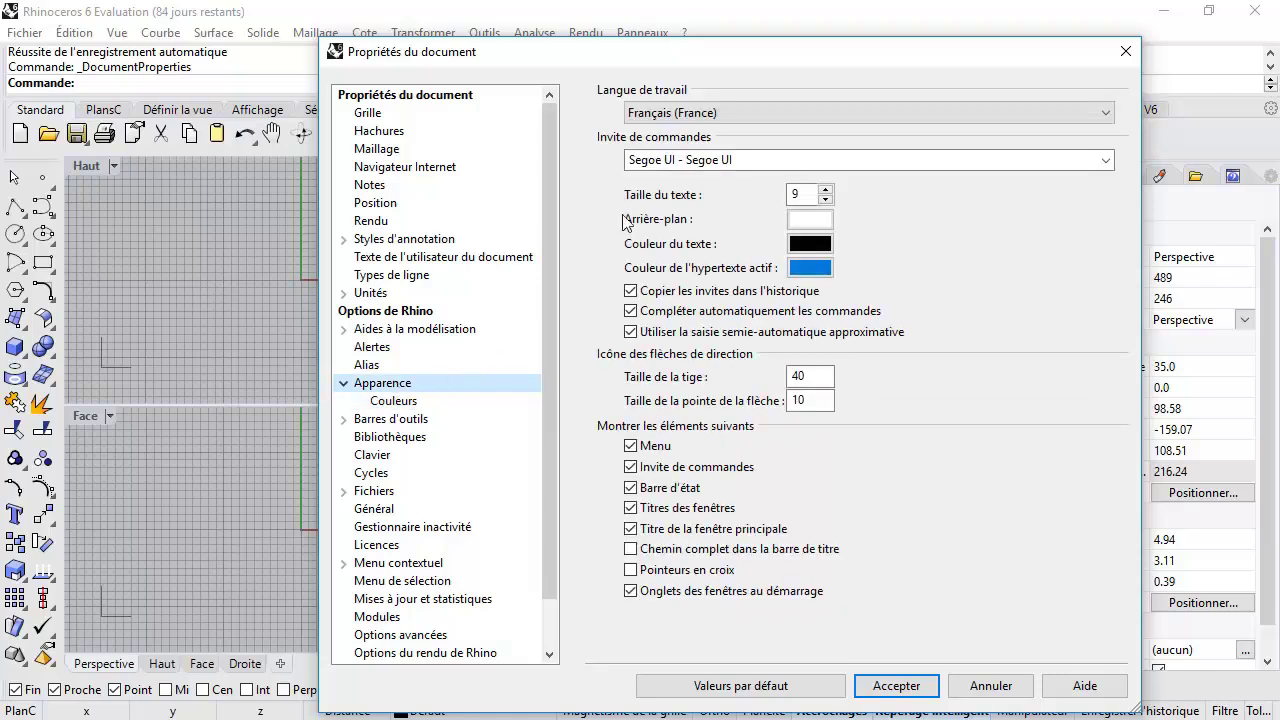
- Examine the working-language choices and the fonts available for the command prompt
left_click(680, 116)
left_click(680, 116)
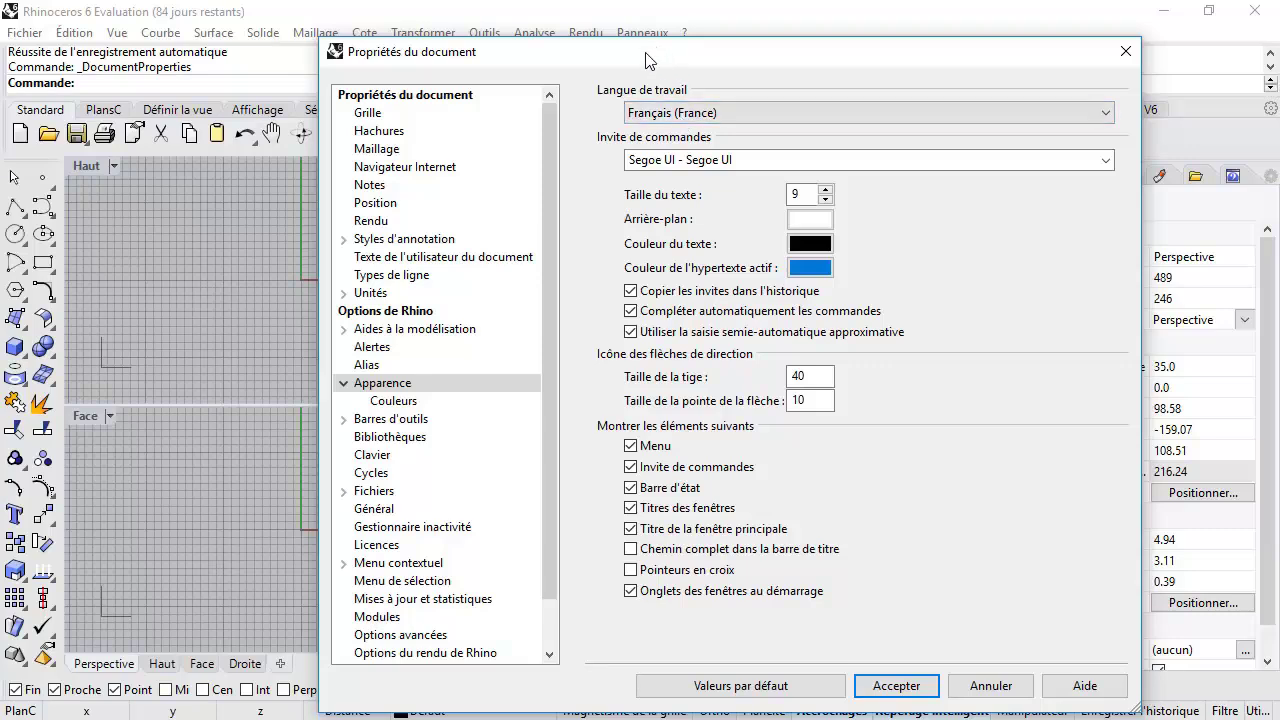
left_click_drag(645, 60, 594, 49)
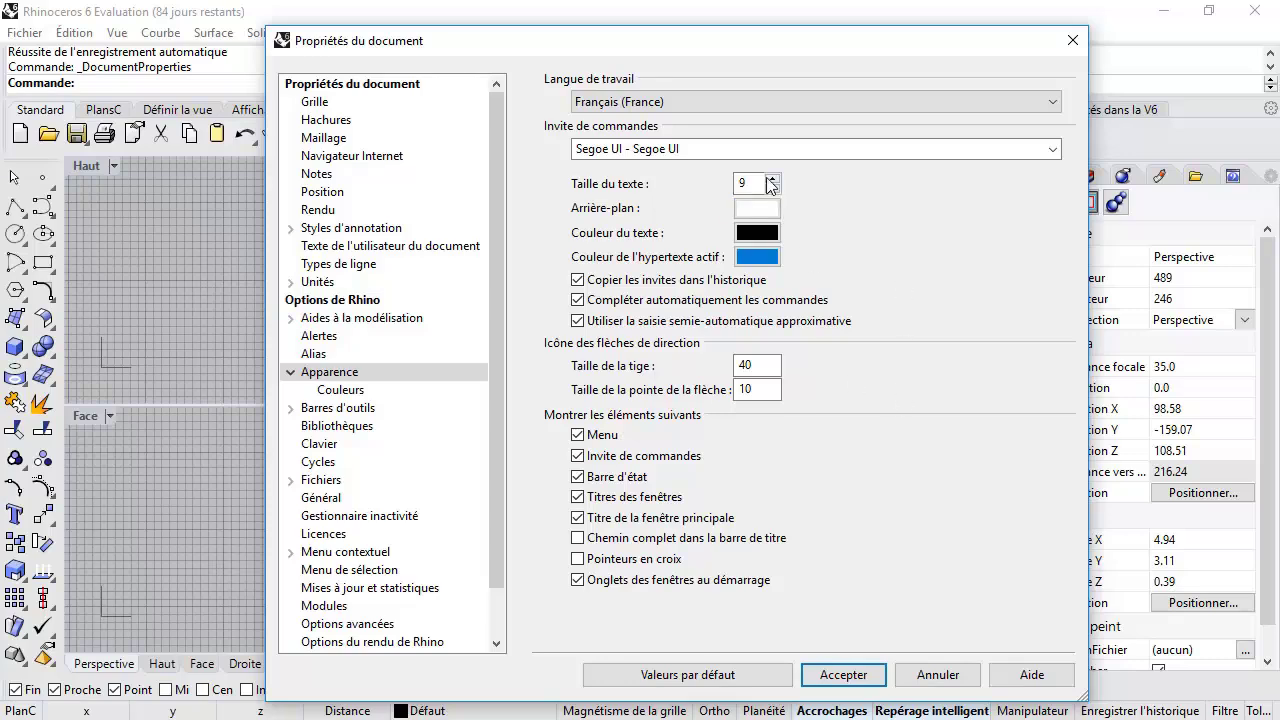
left_click(746, 150)
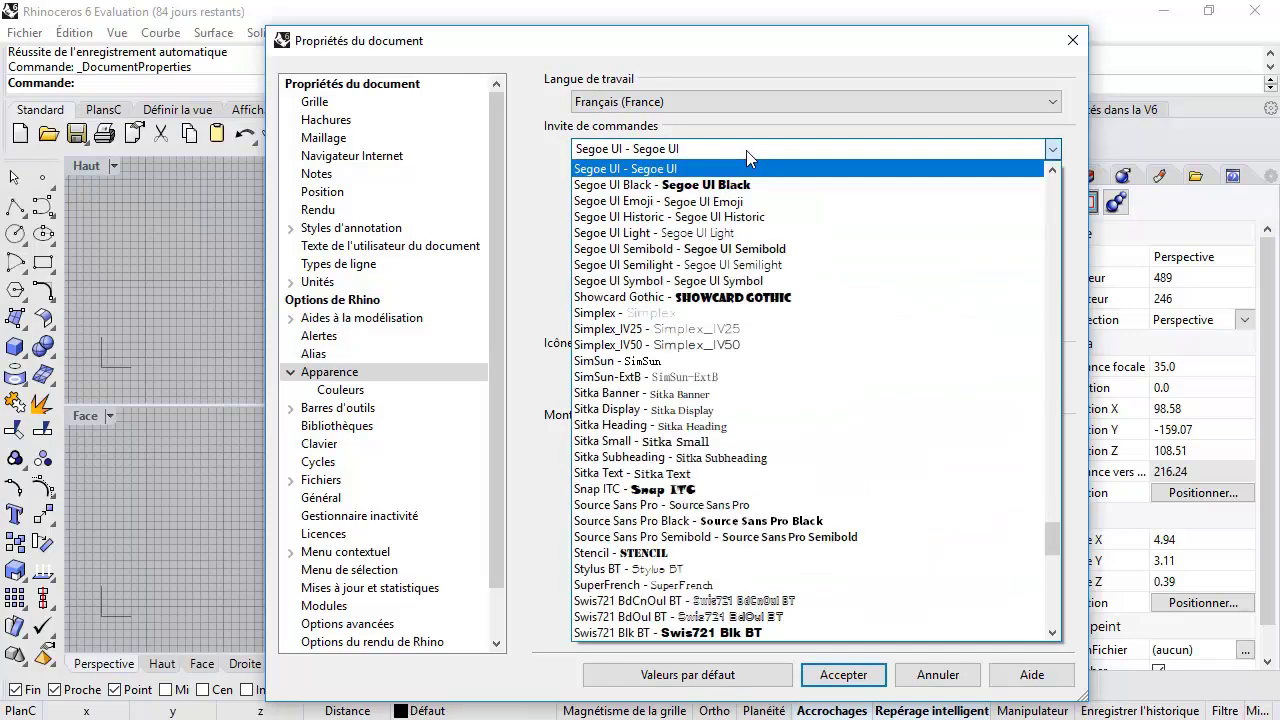
left_click(746, 150)
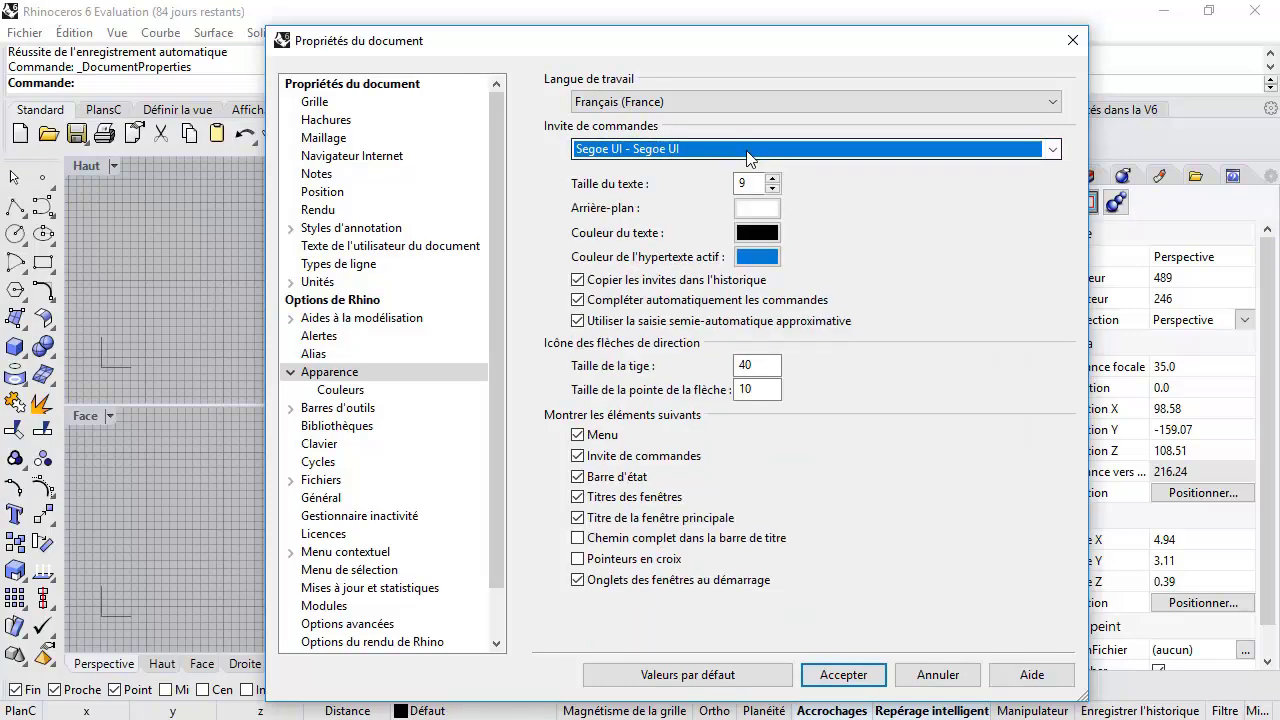
- Set the command prompt's background colour to Gris foncé
left_click(749, 209)
left_click(428, 209)
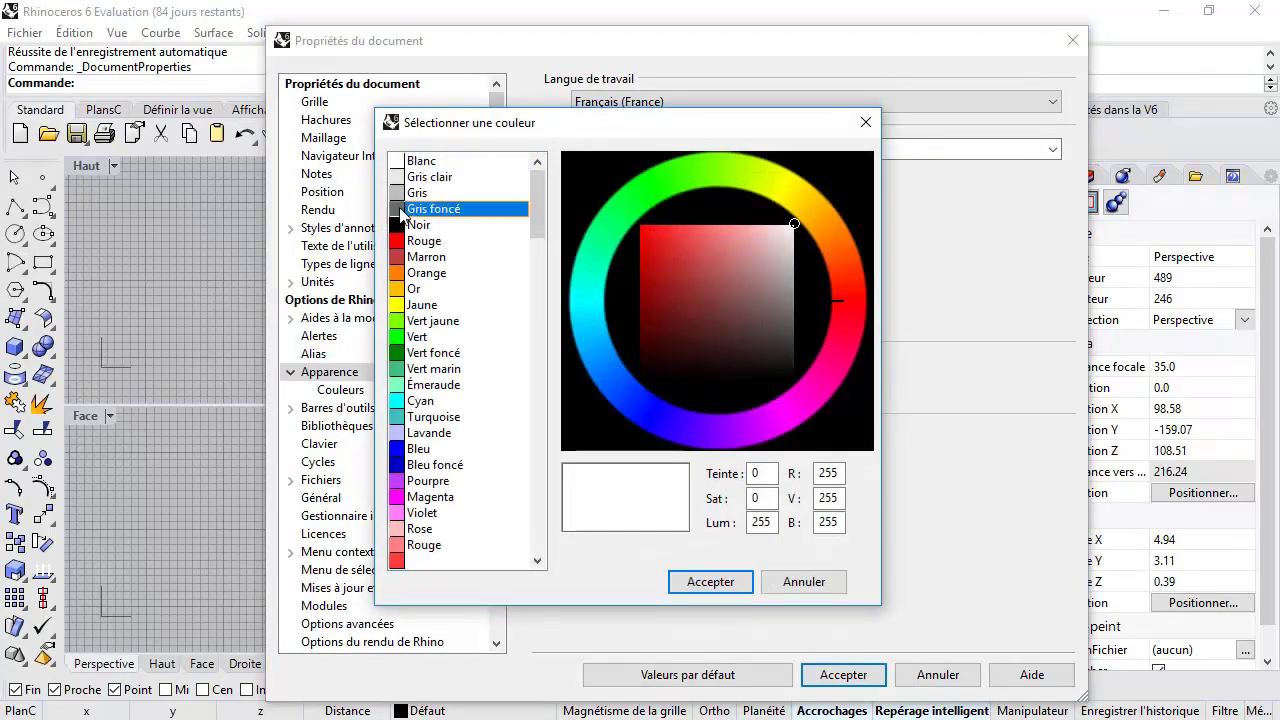
left_click(692, 587)
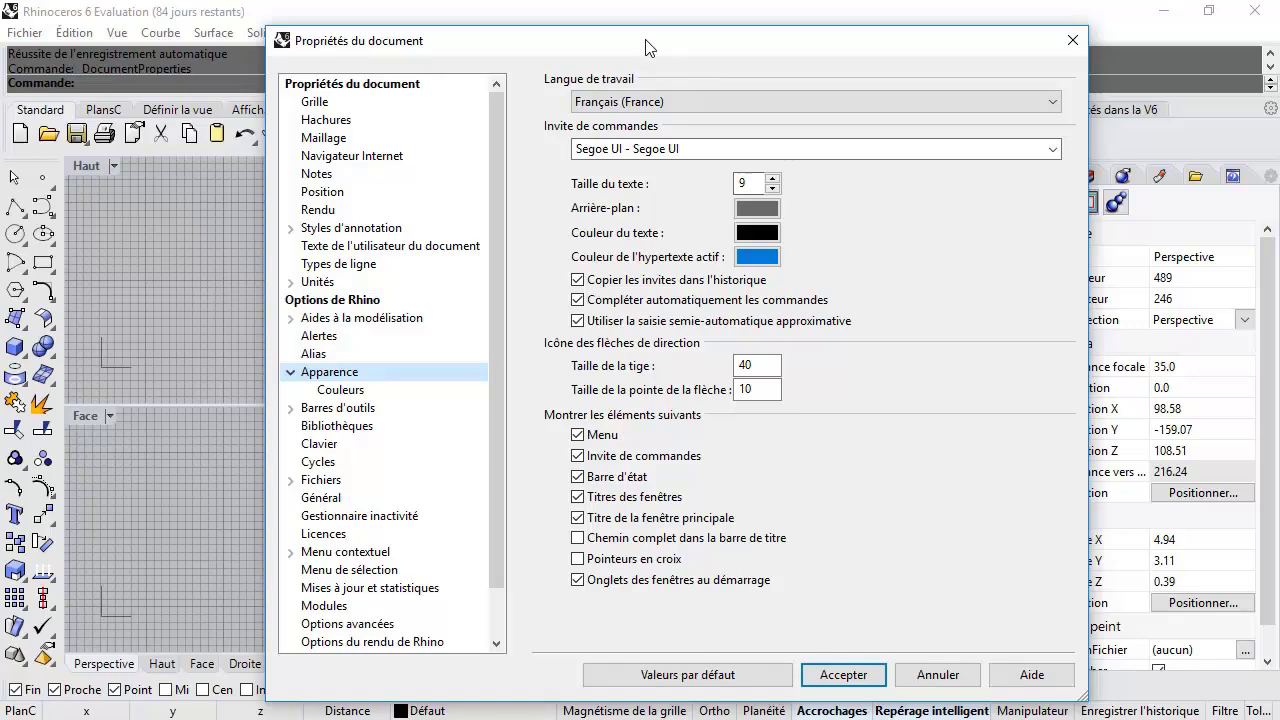
left_click_drag(650, 49, 571, 55)
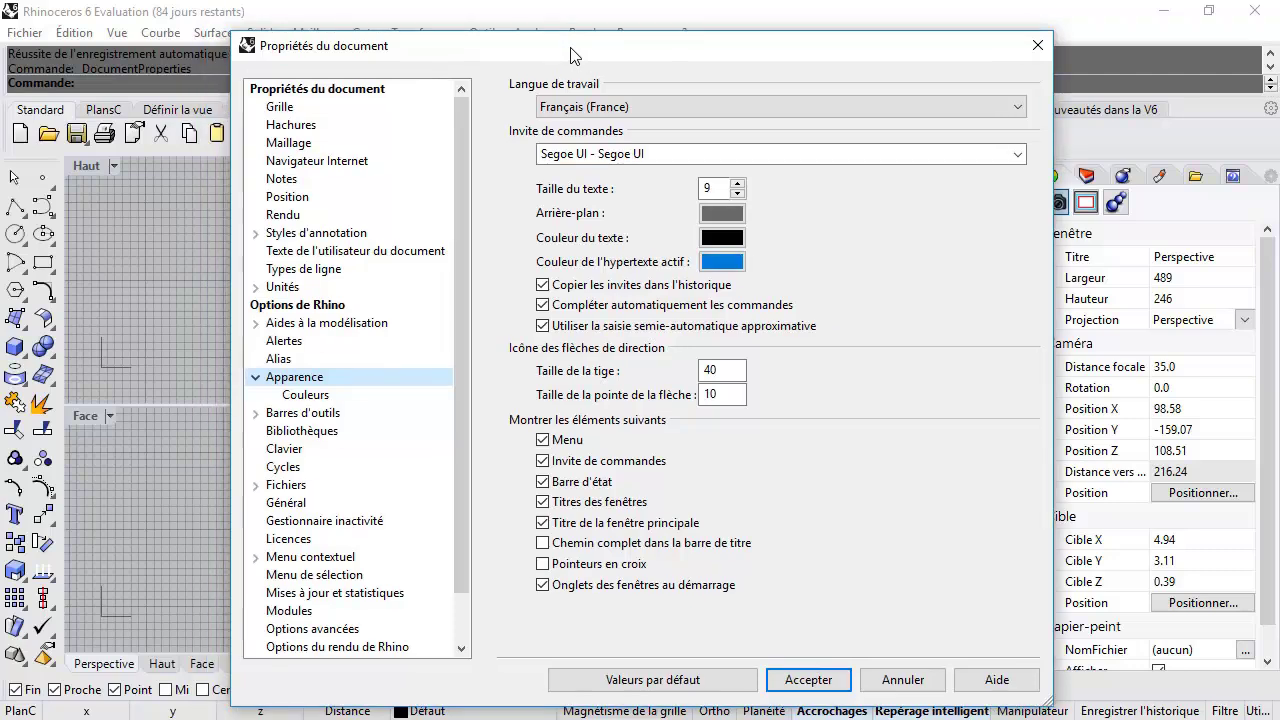
- Set the command prompt's background colour to Gris clair in the Apparence settings
left_click(720, 214)
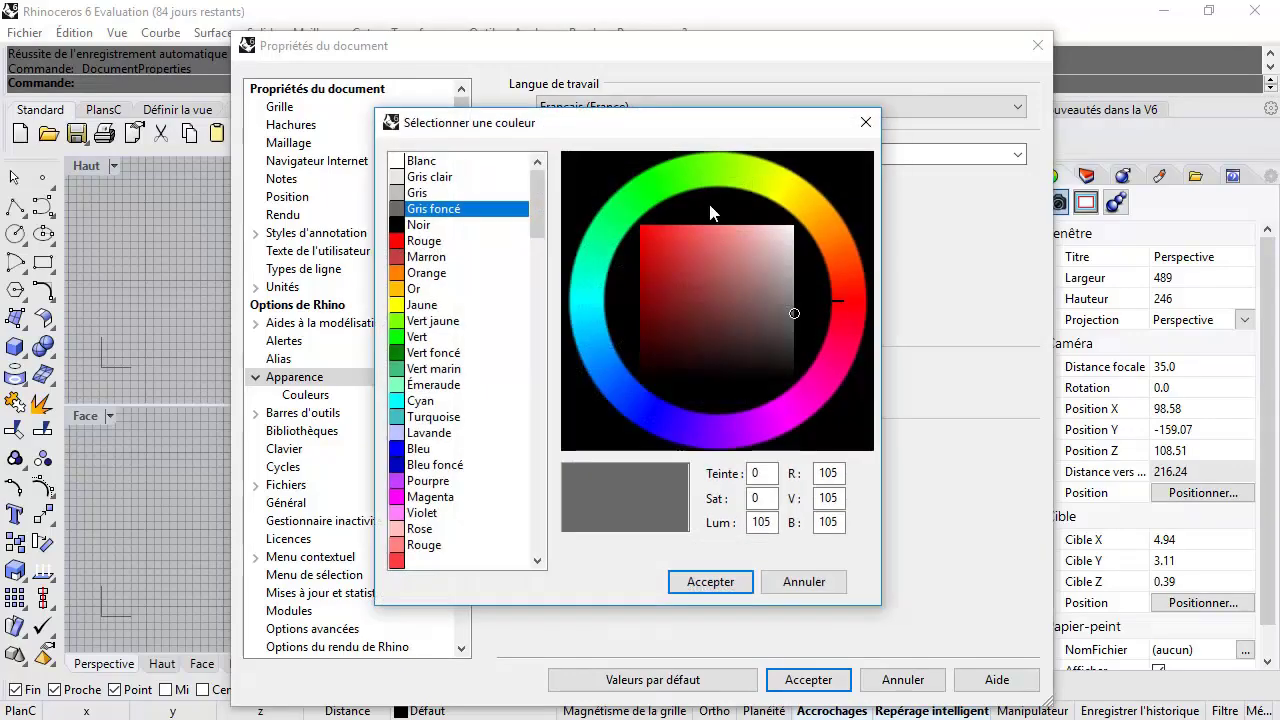
left_click(404, 180)
left_click(700, 581)
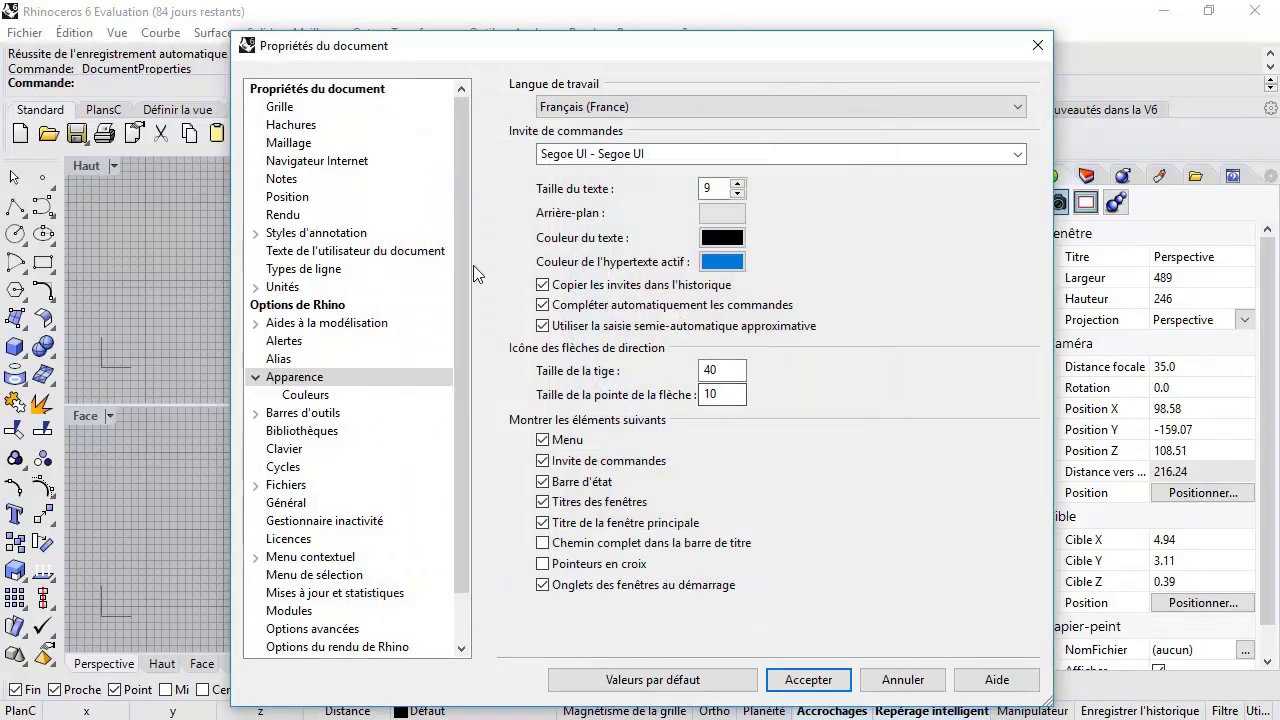
left_click(300, 378)
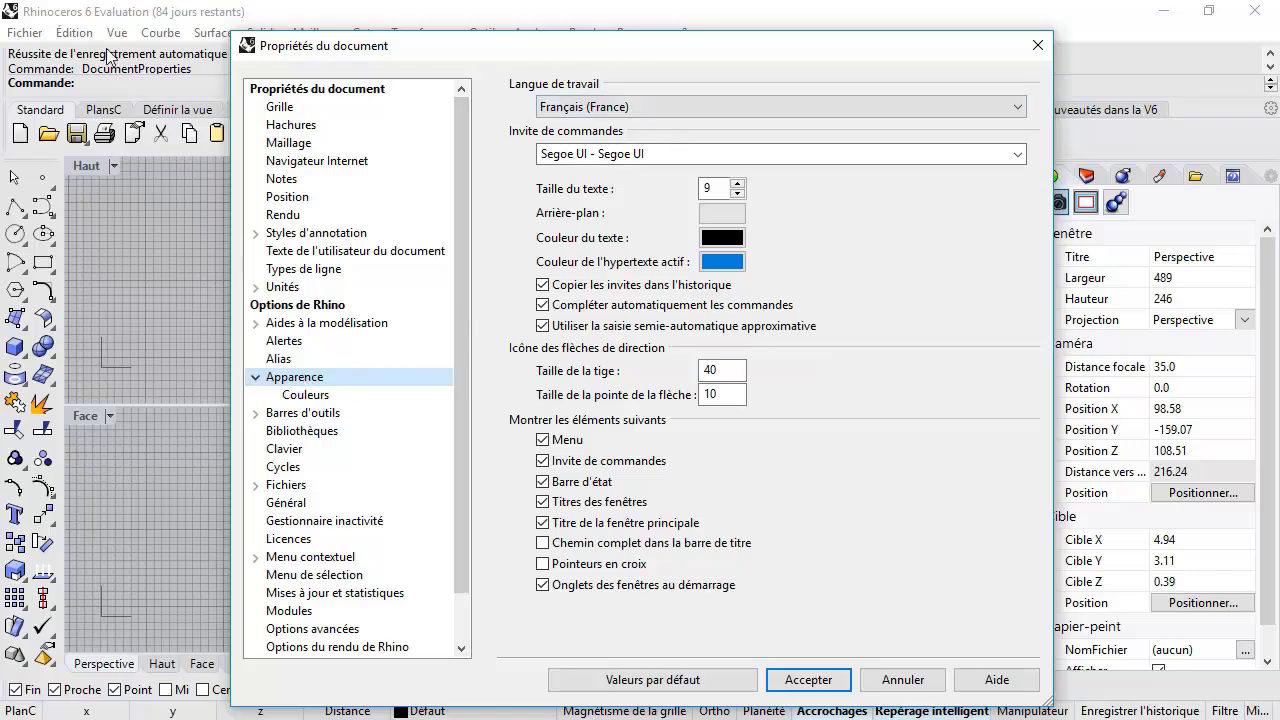
- In the Couleurs settings, change the viewport background (Arrière-plan) to Noir and inspect the viewports
left_click(303, 396)
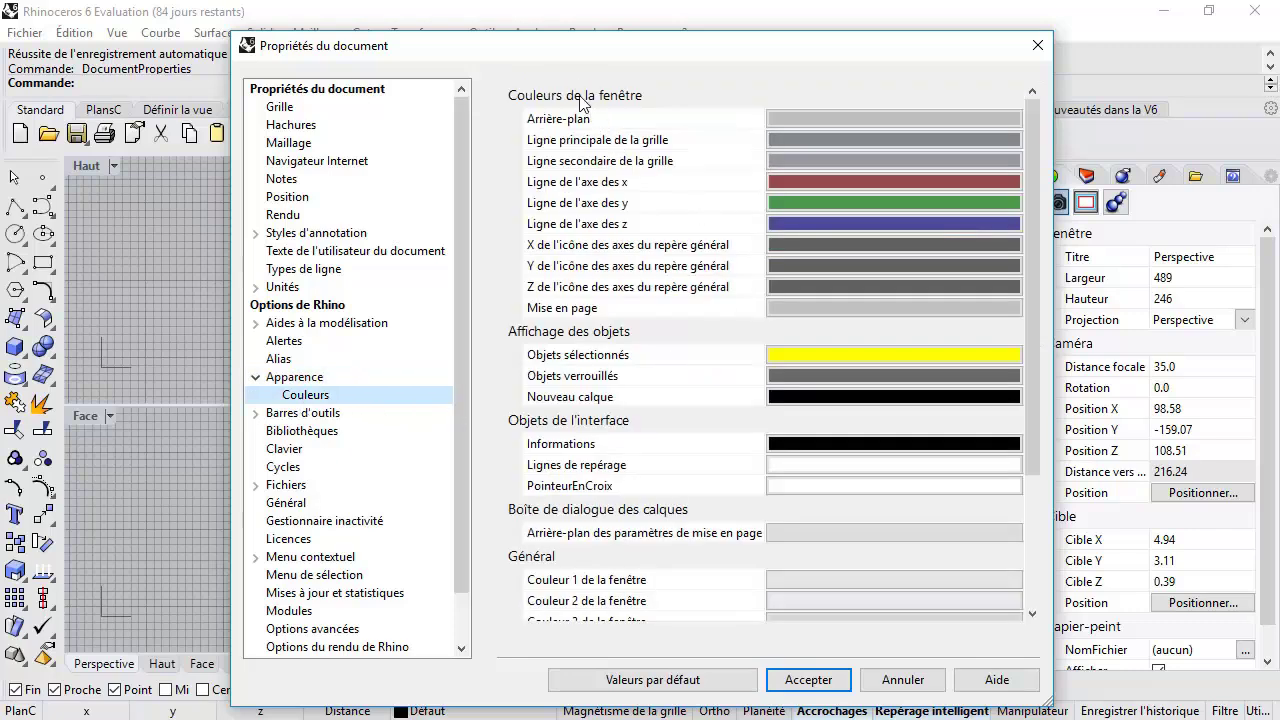
left_click_drag(586, 51, 844, 84)
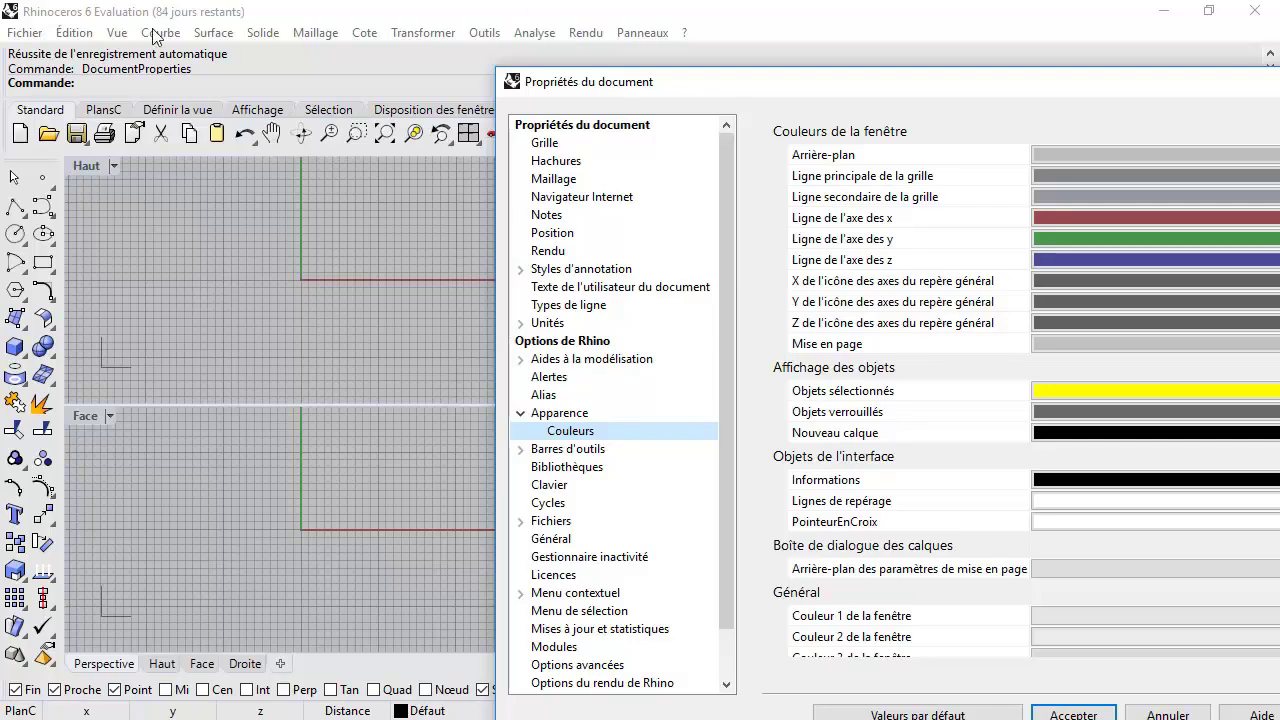
left_click_drag(1081, 92, 911, 65)
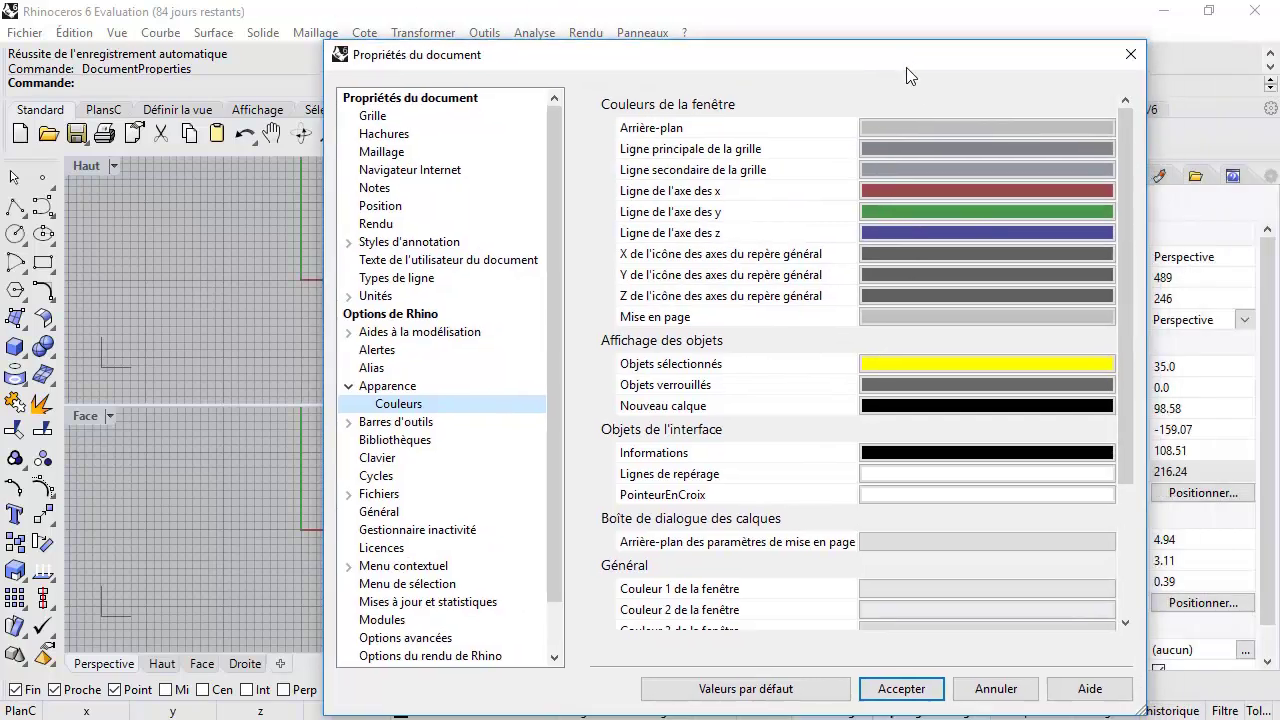
left_click(917, 128)
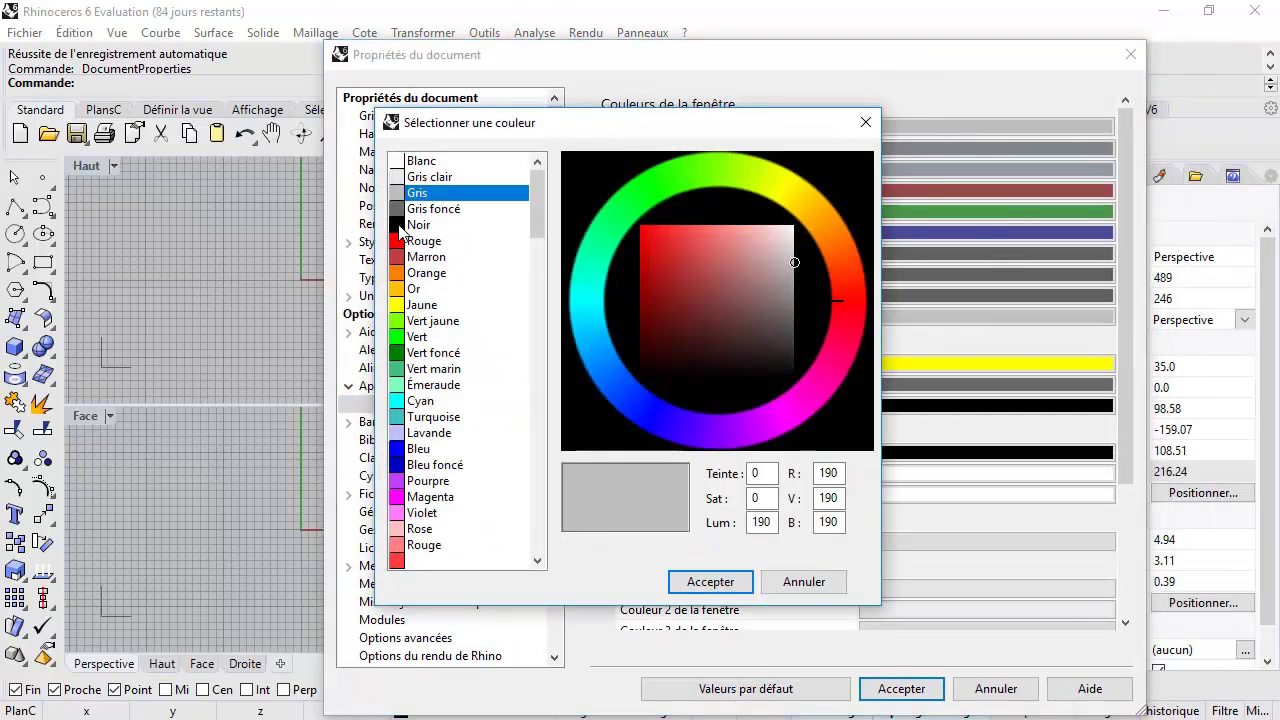
left_click(440, 225)
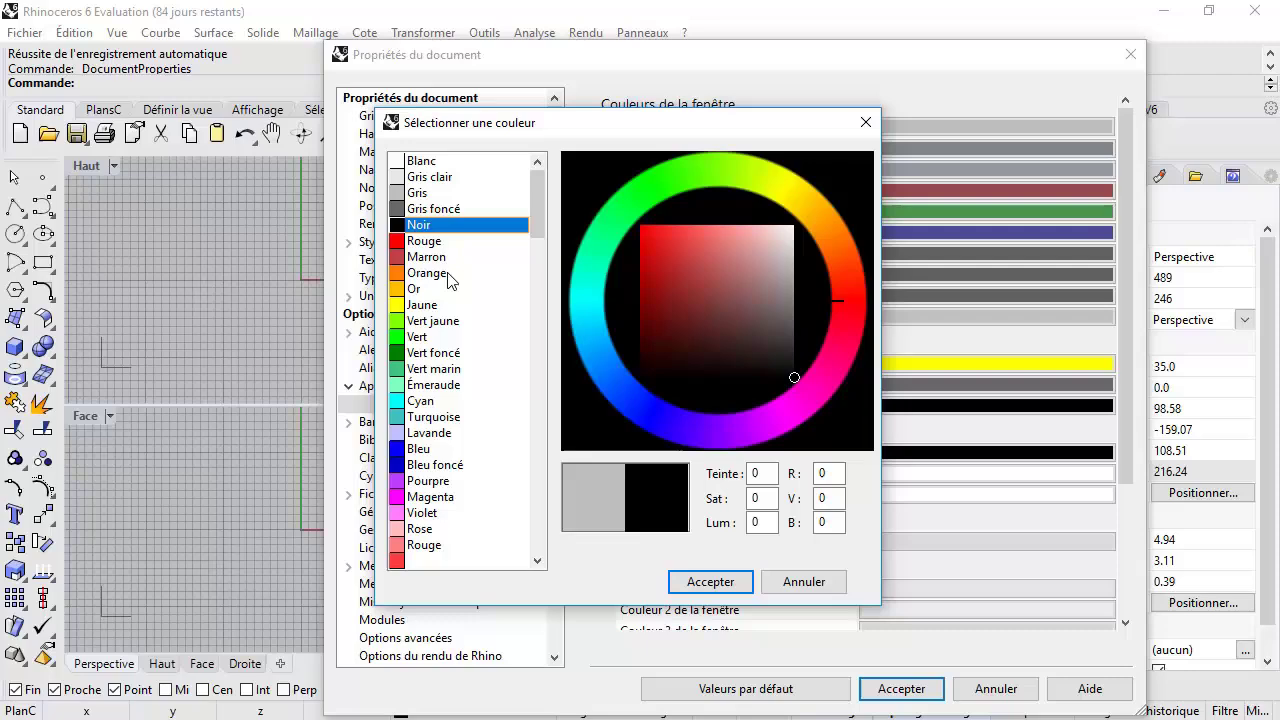
left_click(710, 582)
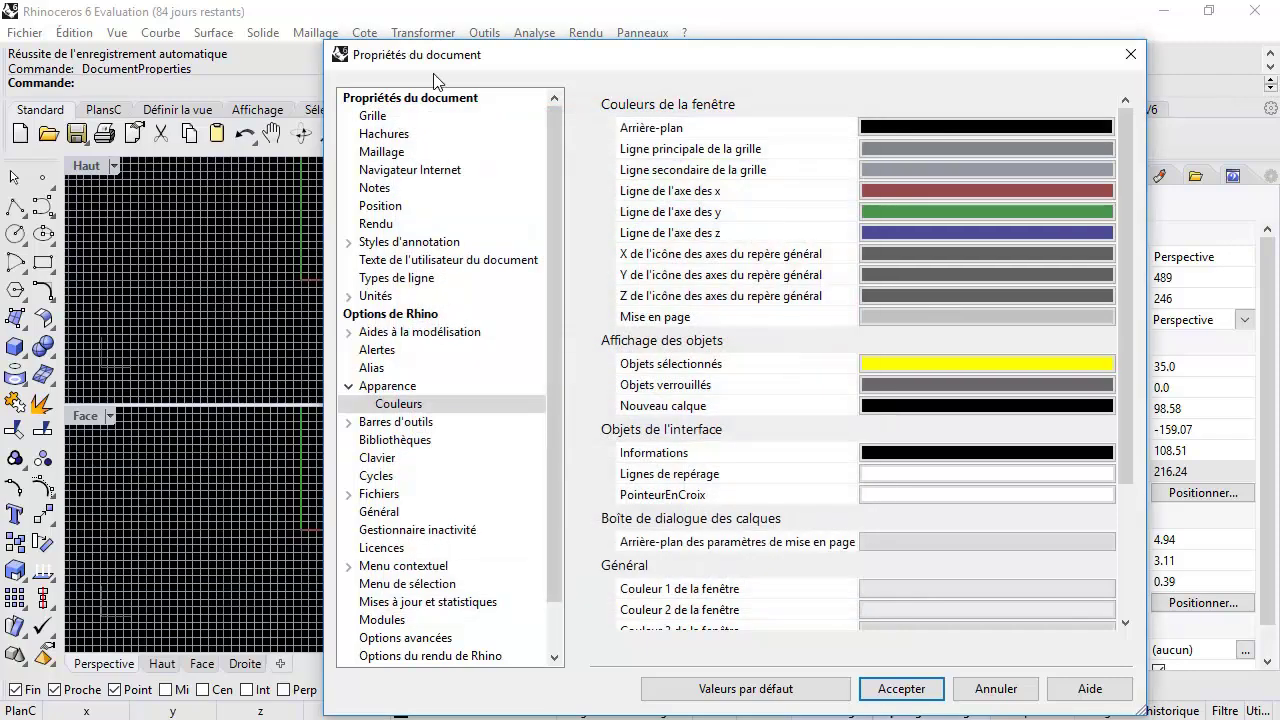
left_click_drag(433, 58, 393, 363)
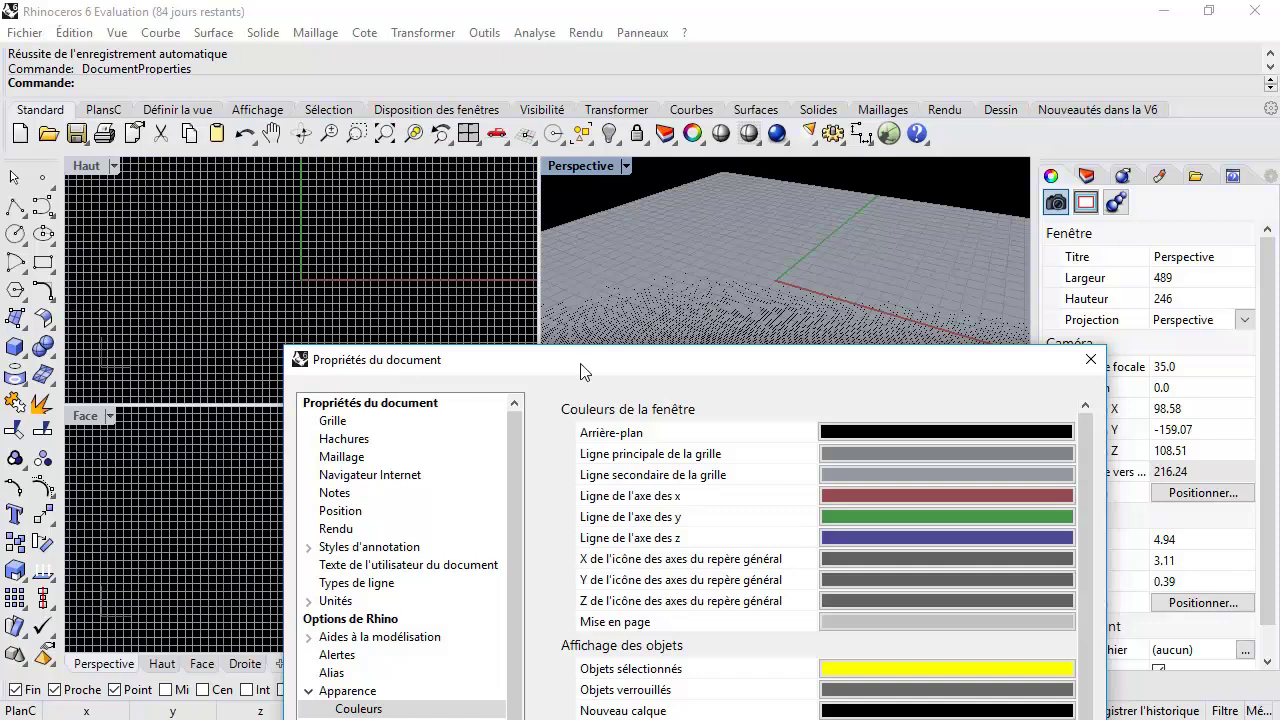
left_click_drag(580, 366, 555, 73)
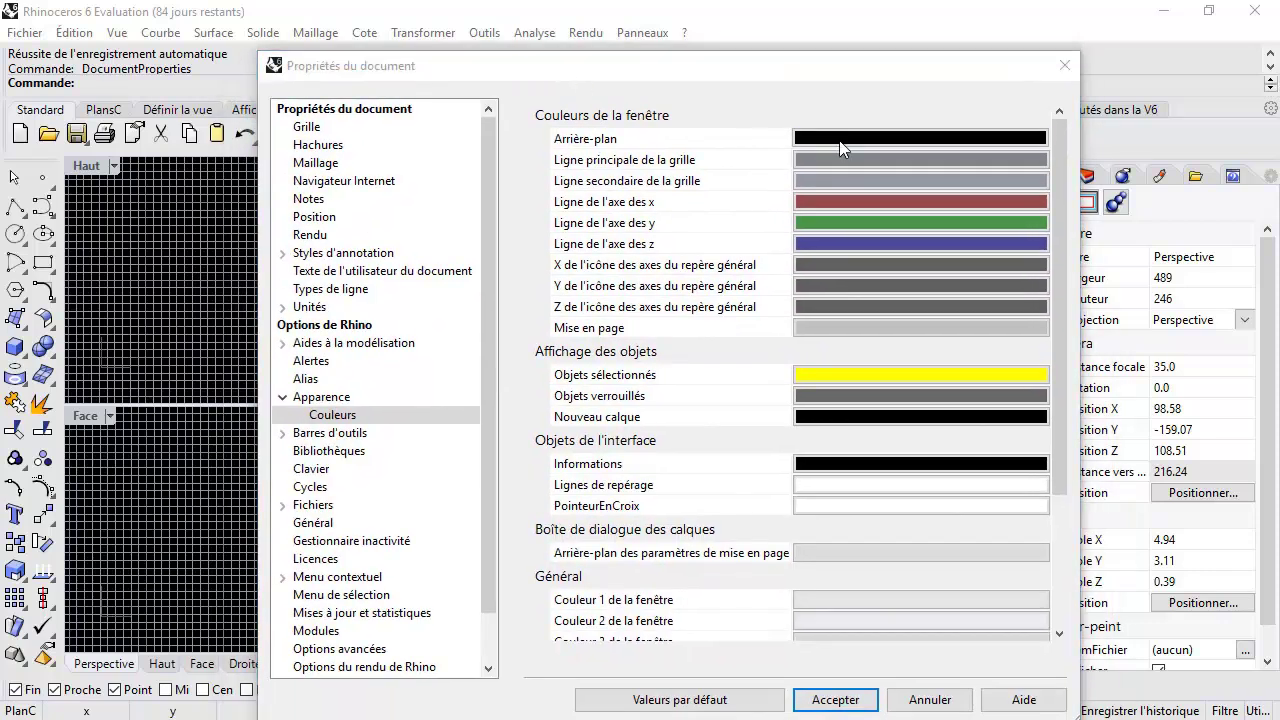
- Set the viewport background (Arrière-plan) colour back to Gris
left_click(837, 140)
left_click(400, 192)
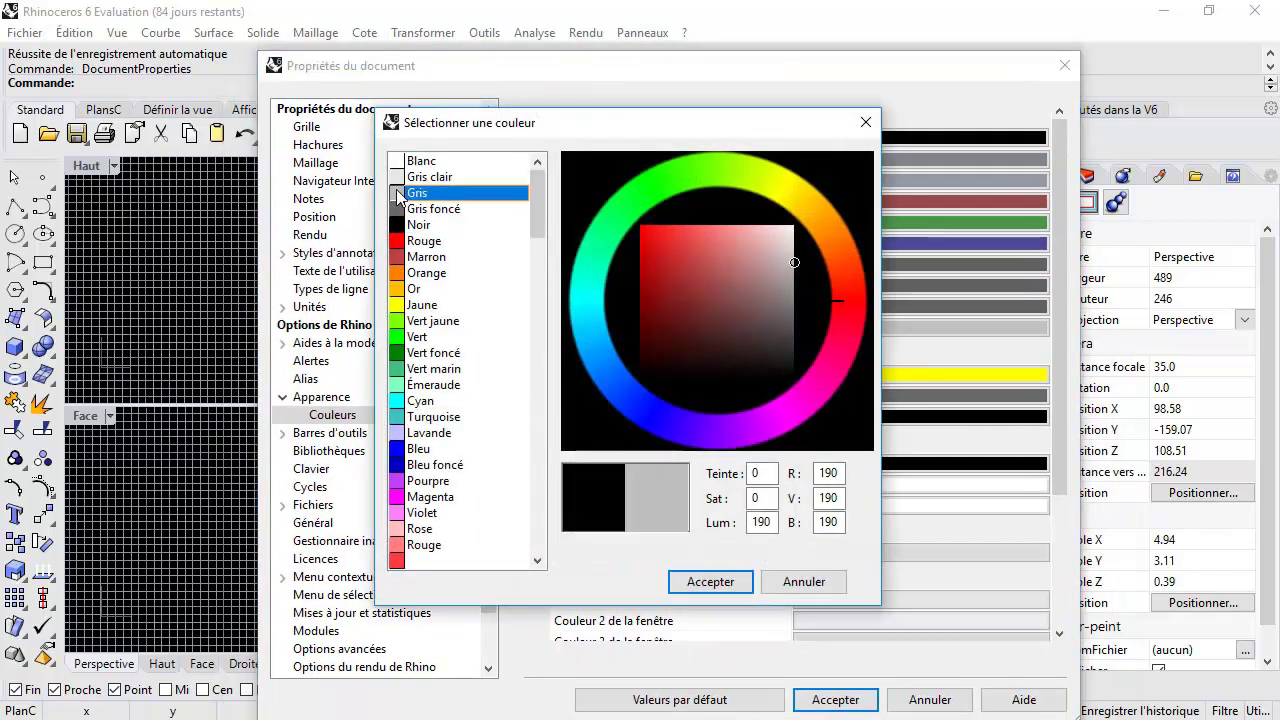
left_click(711, 580)
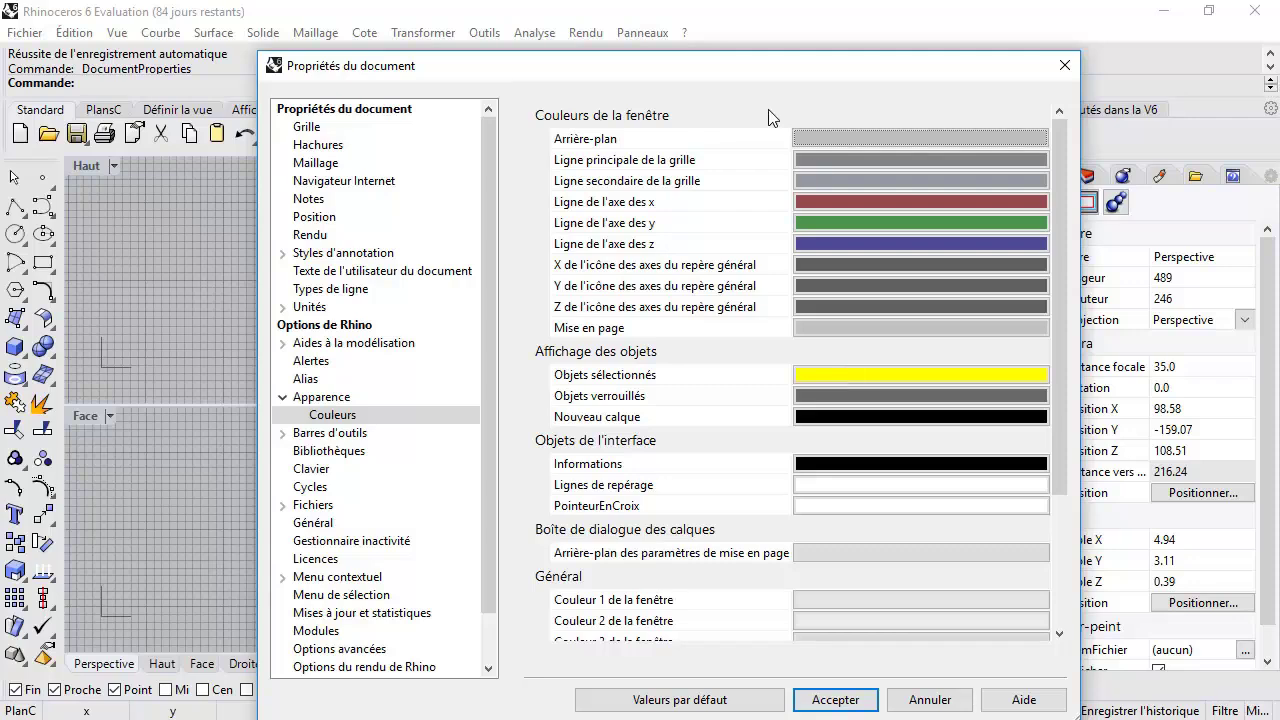
- View the colour choices for selected objects (Objets sélectionnés), then close them without choosing one
left_click_drag(748, 78, 530, 57)
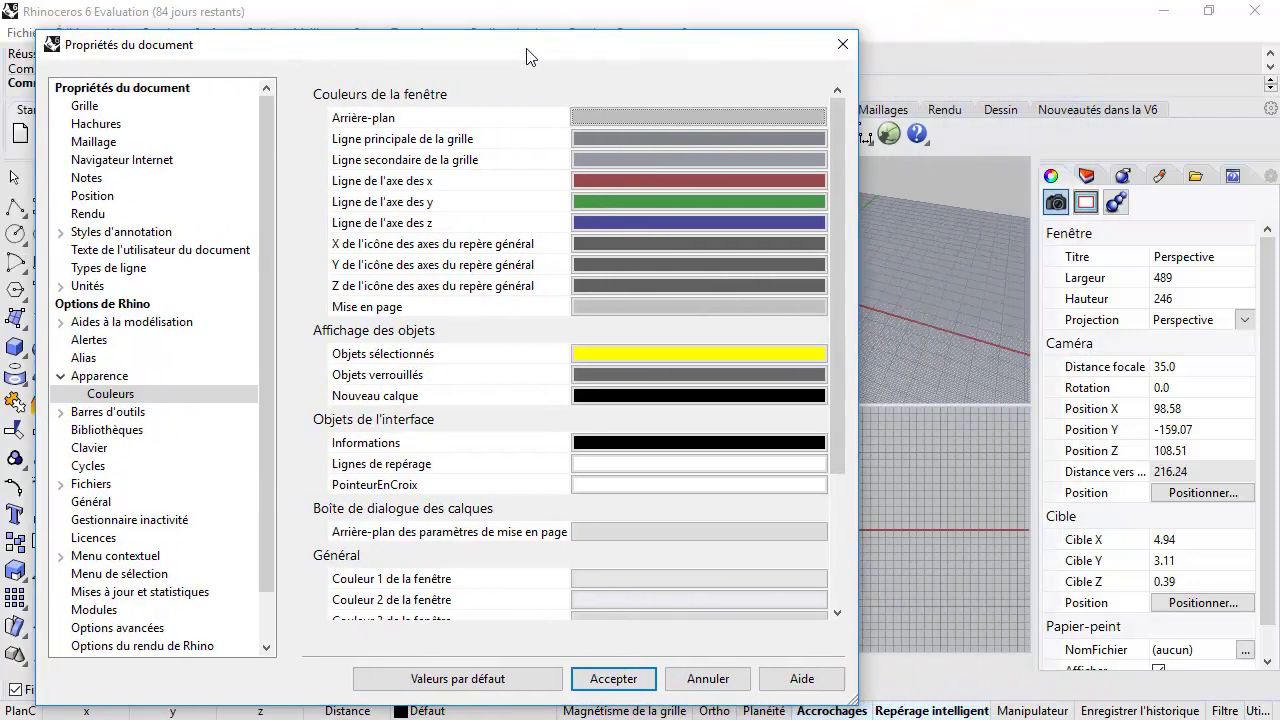
left_click(679, 356)
left_click(804, 585)
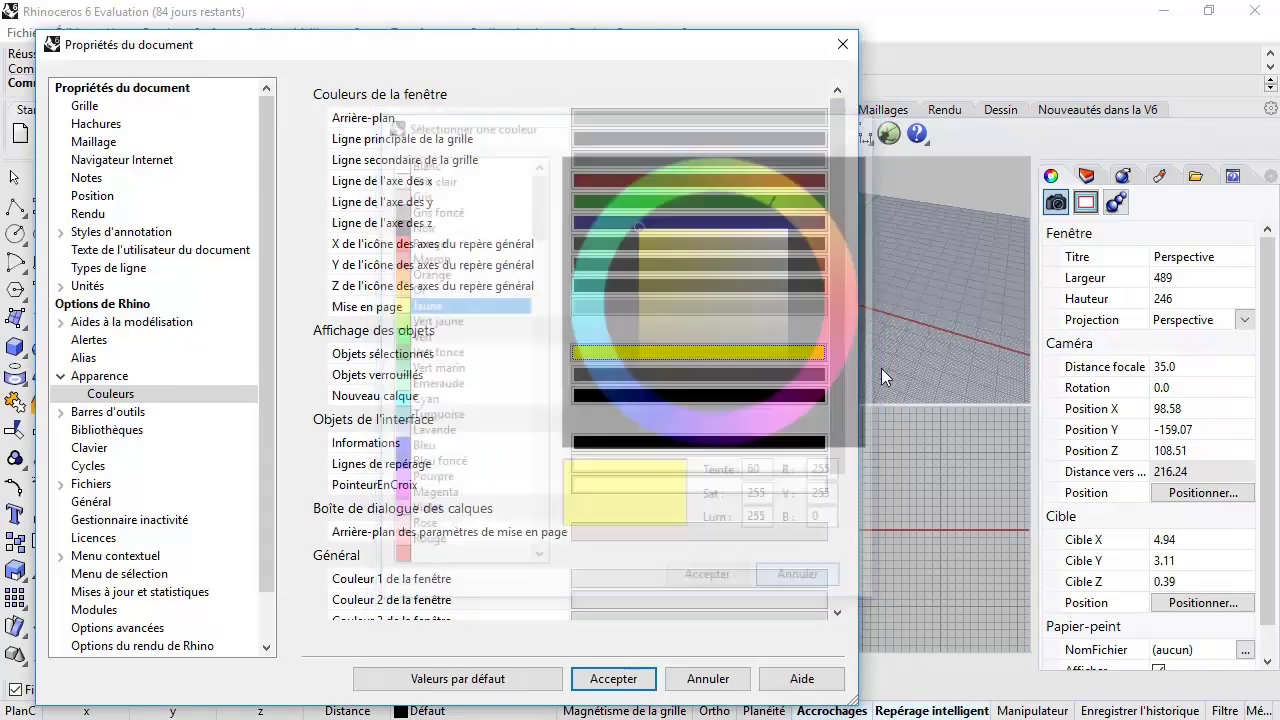
- Set Couleur 1 de la fenêtre in the Général colours to Gris foncé
left_click_drag(837, 164, 834, 299)
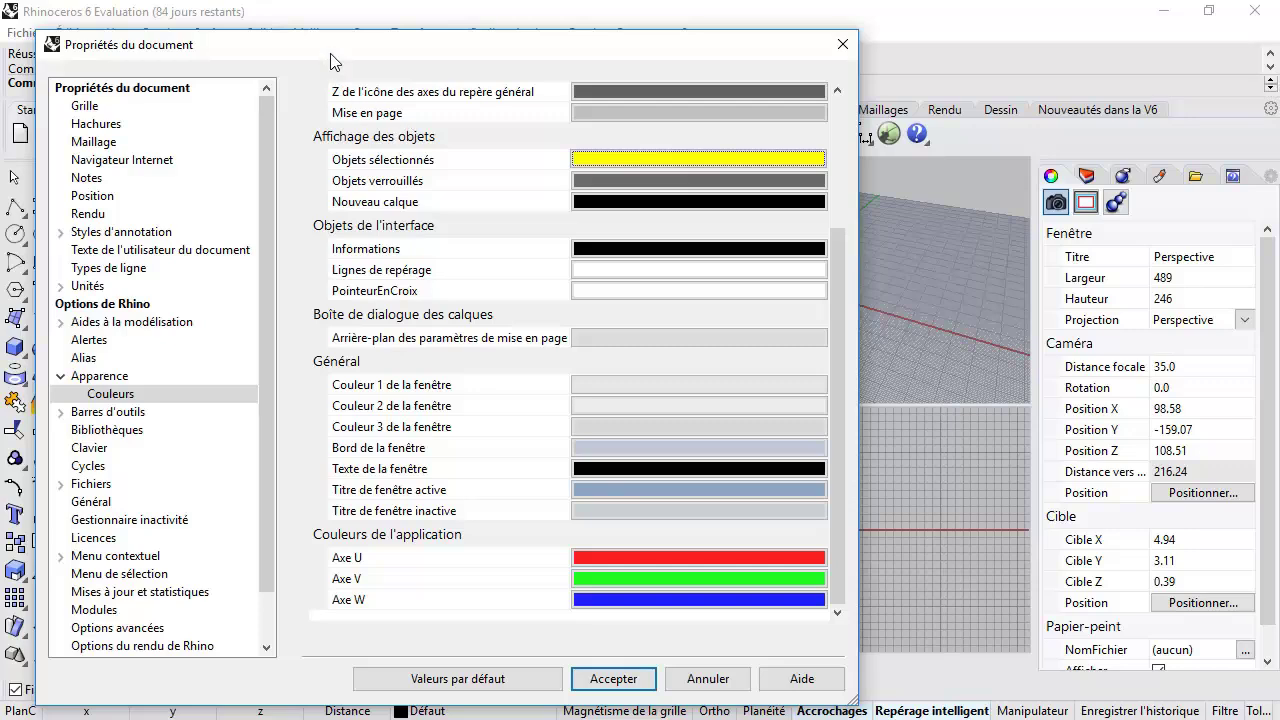
left_click_drag(327, 50, 507, 51)
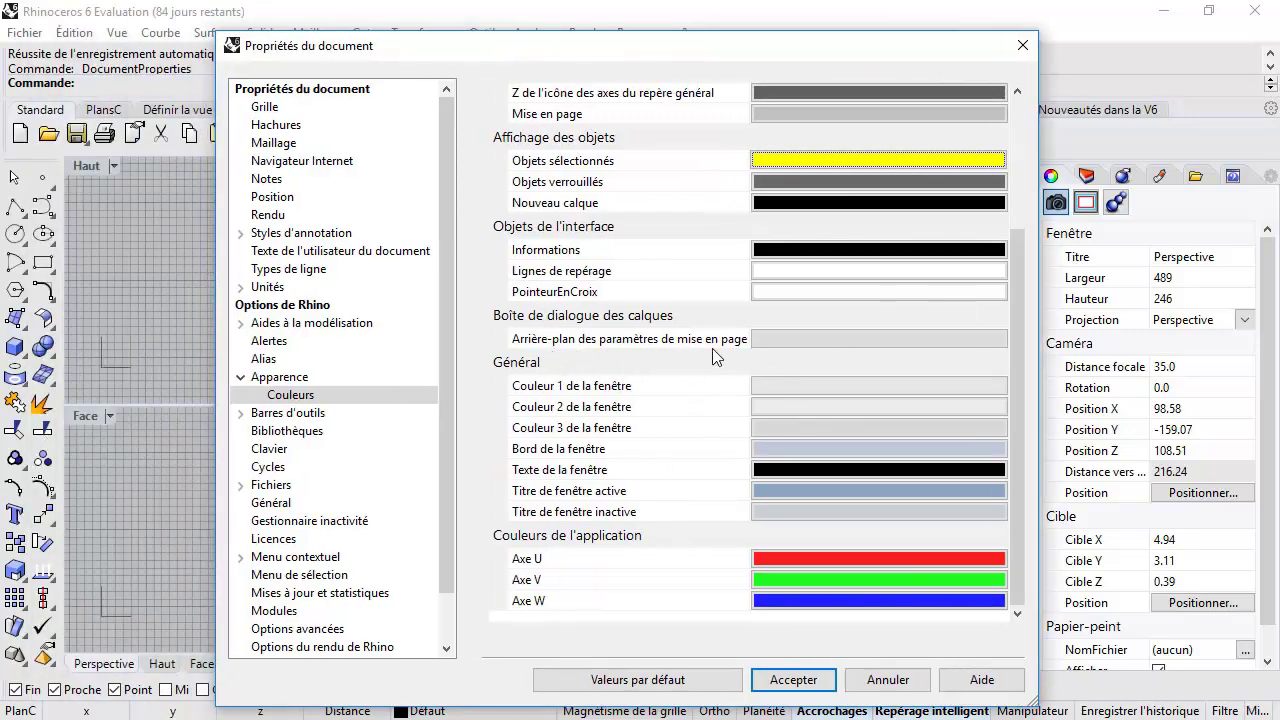
left_click(777, 388)
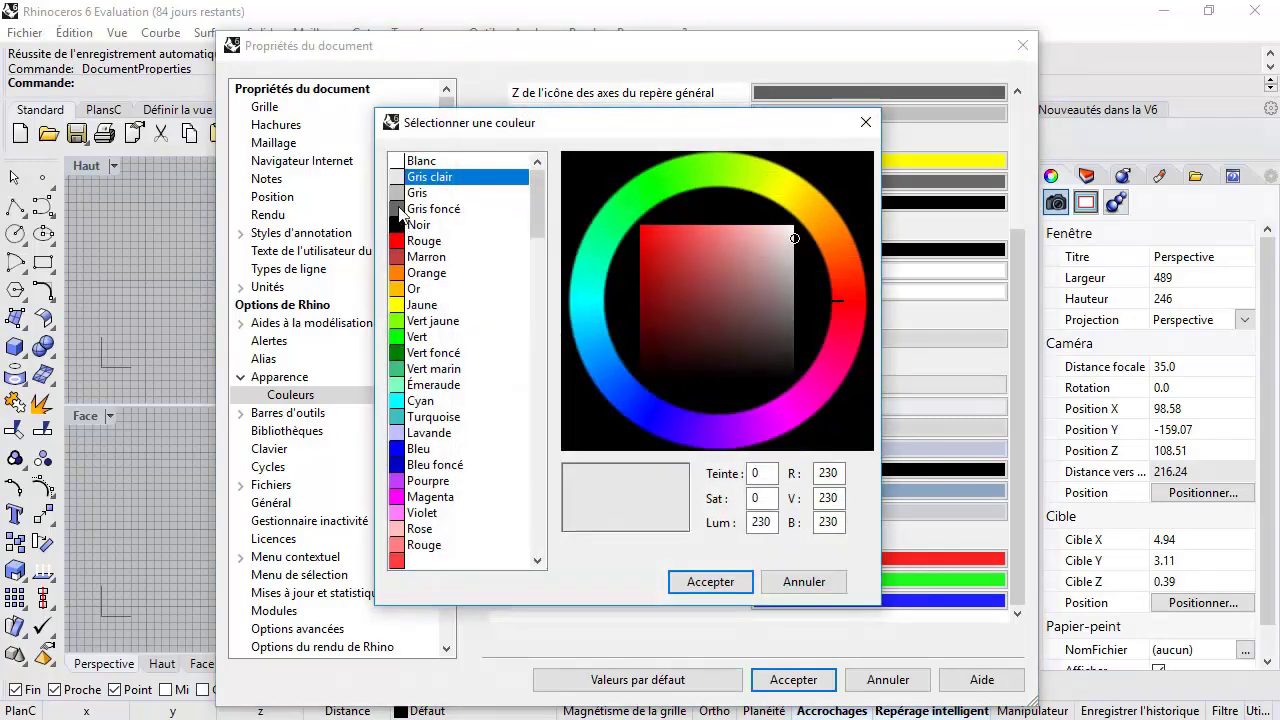
left_click(400, 210)
left_click(710, 581)
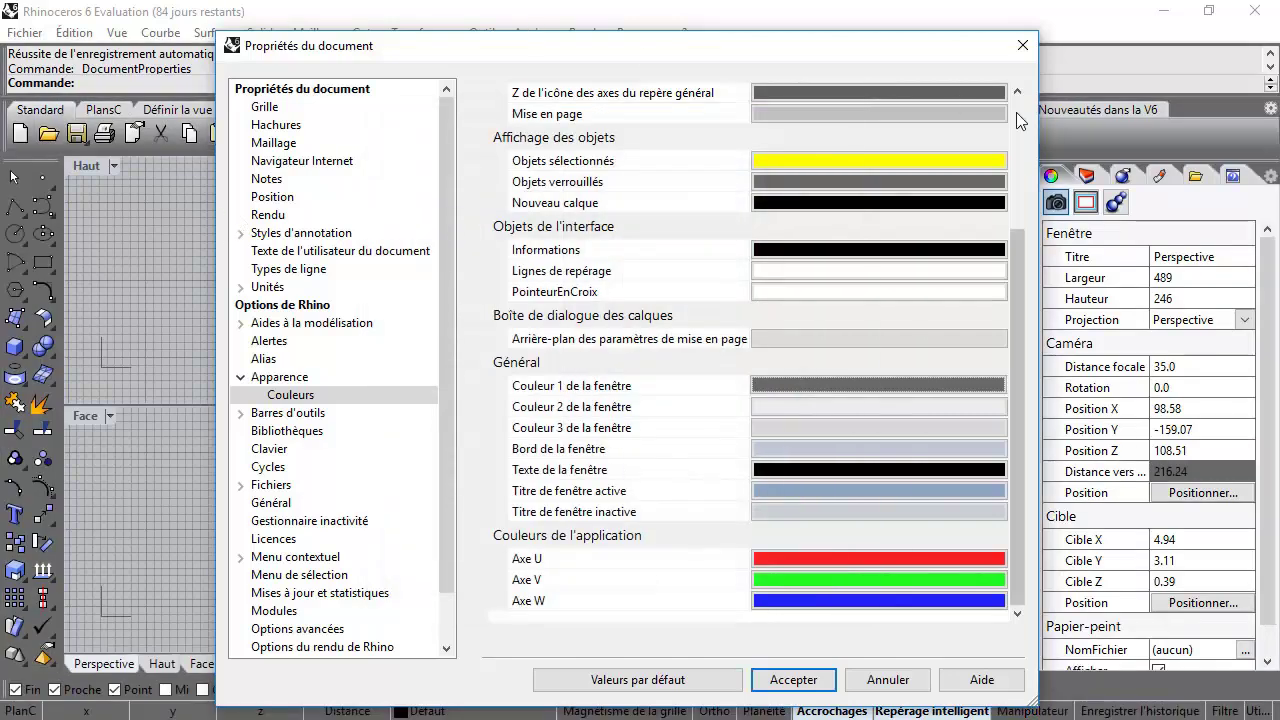
- Set Couleur 2 de la fenêtre in the Général colours to Orange
left_click(849, 405)
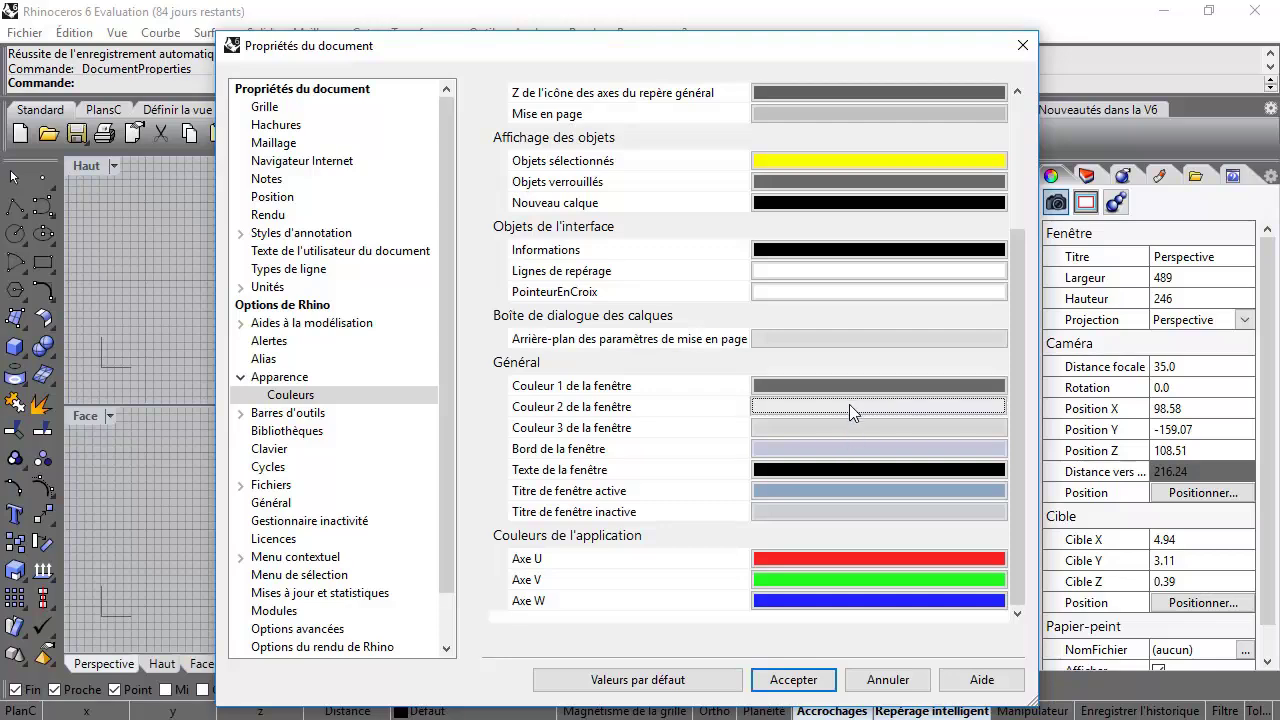
left_click(410, 272)
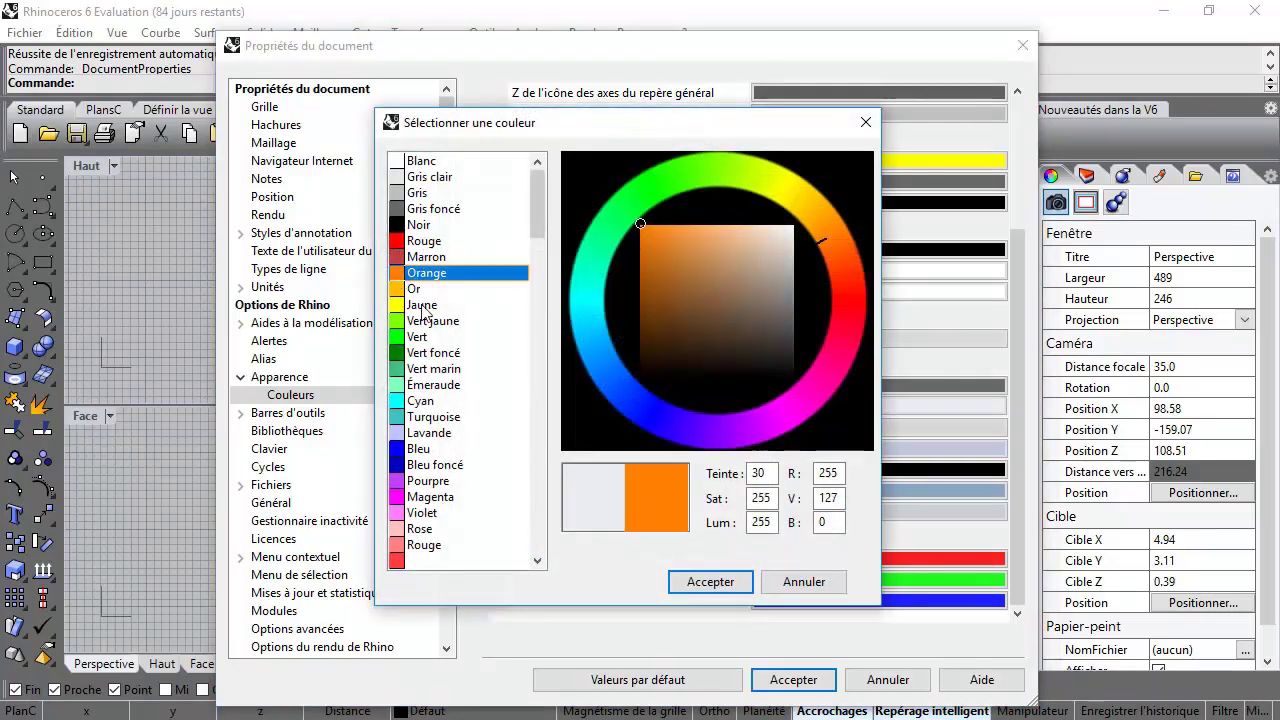
left_click(710, 581)
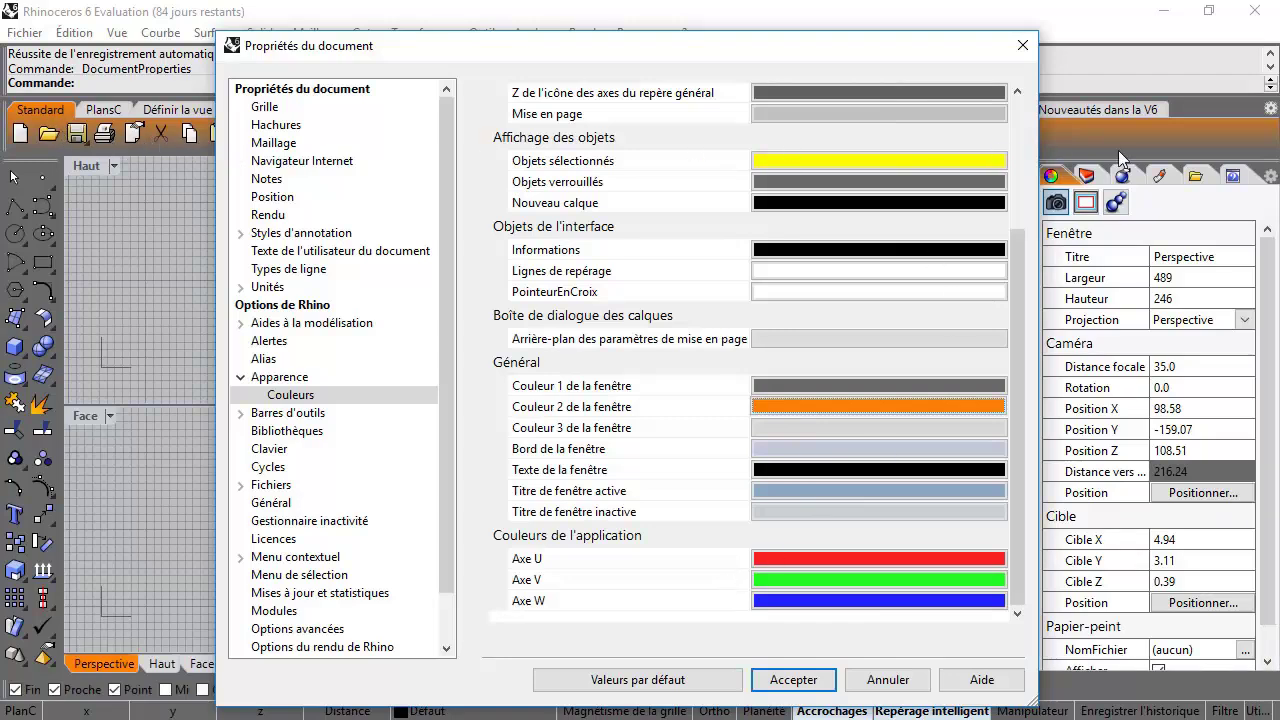
- Change Couleur 2 de la fenêtre to Gris
left_click(791, 411)
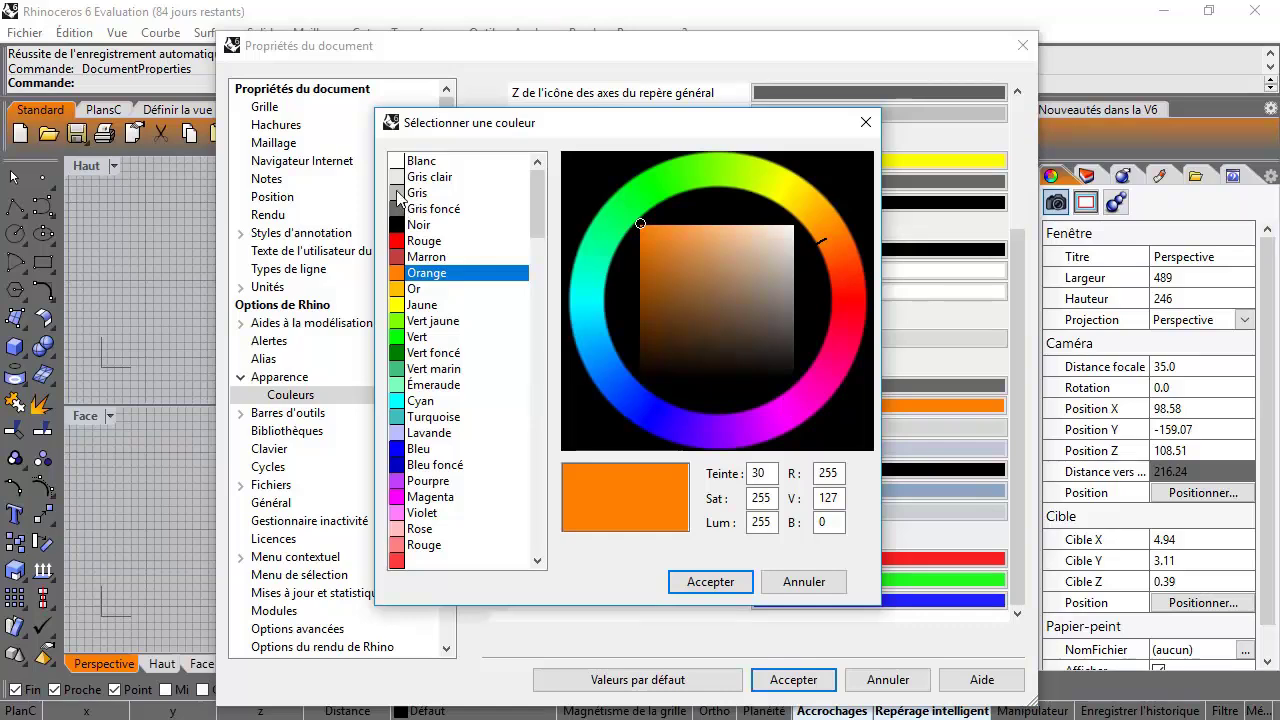
left_click(400, 193)
left_click(710, 582)
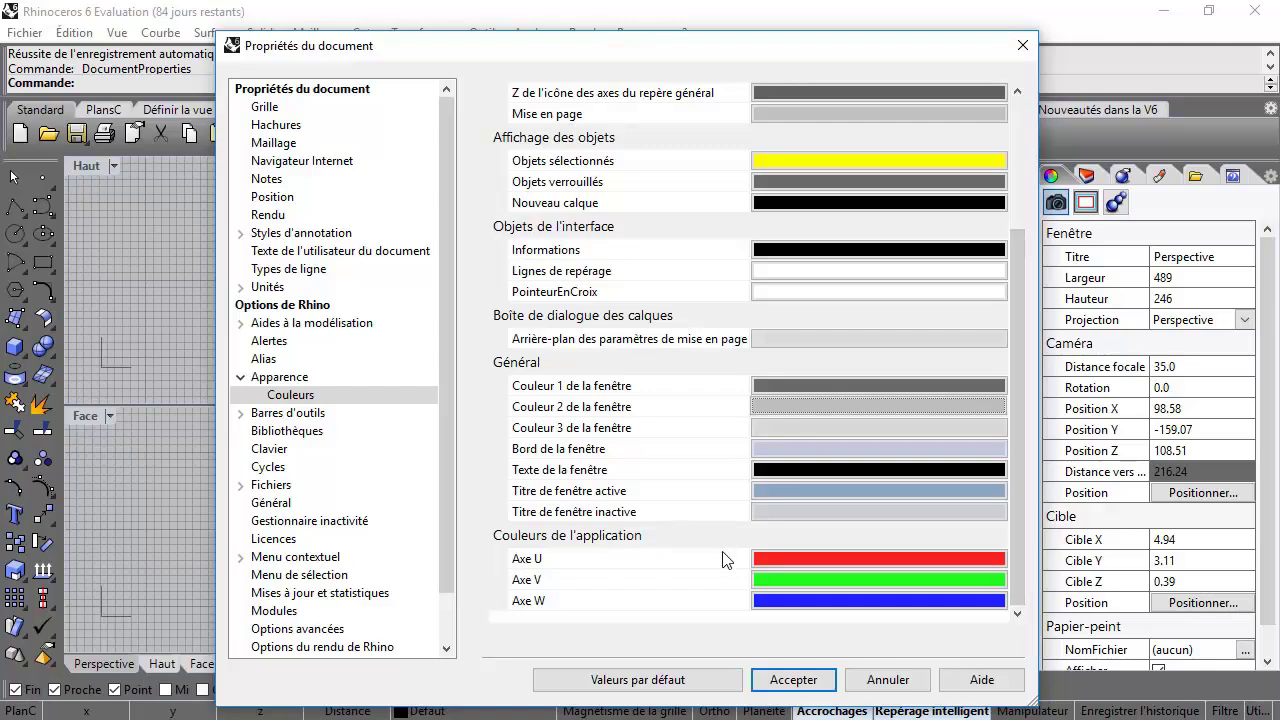
- Move the document properties dialog aside to check the viewports, then accept the colour settings
left_click_drag(606, 59, 1088, 91)
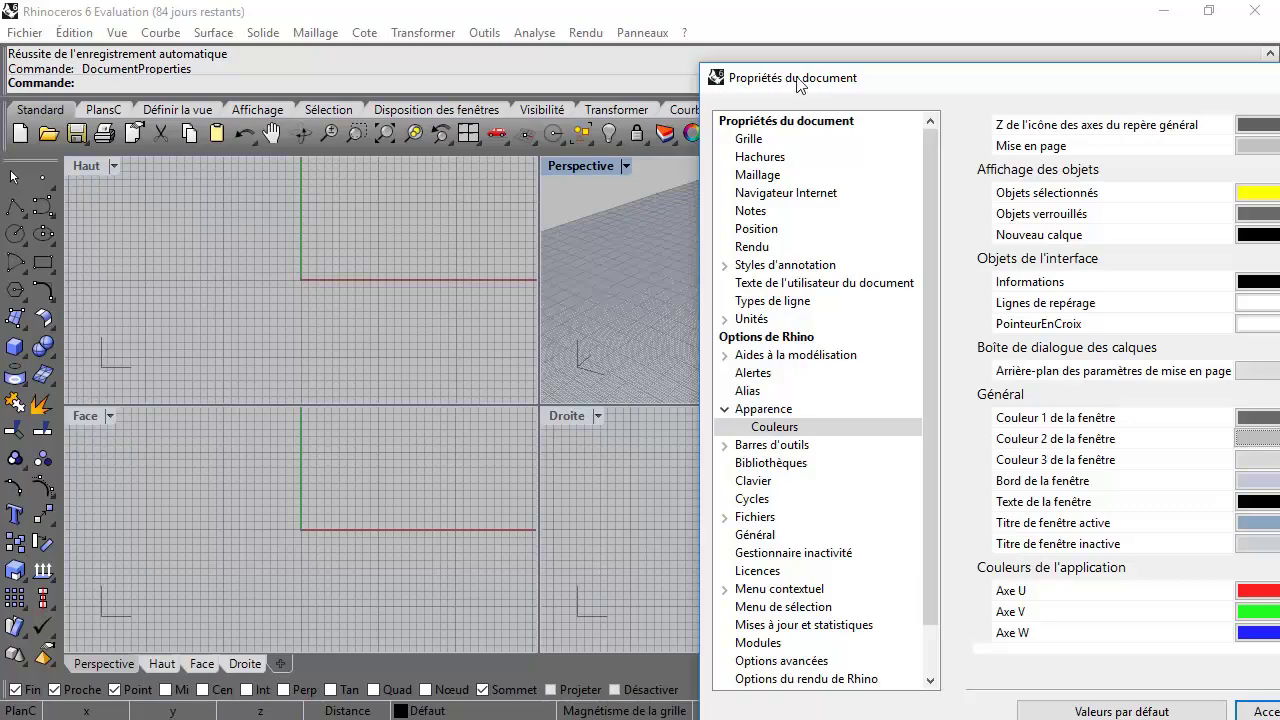
left_click_drag(800, 86, 383, 345)
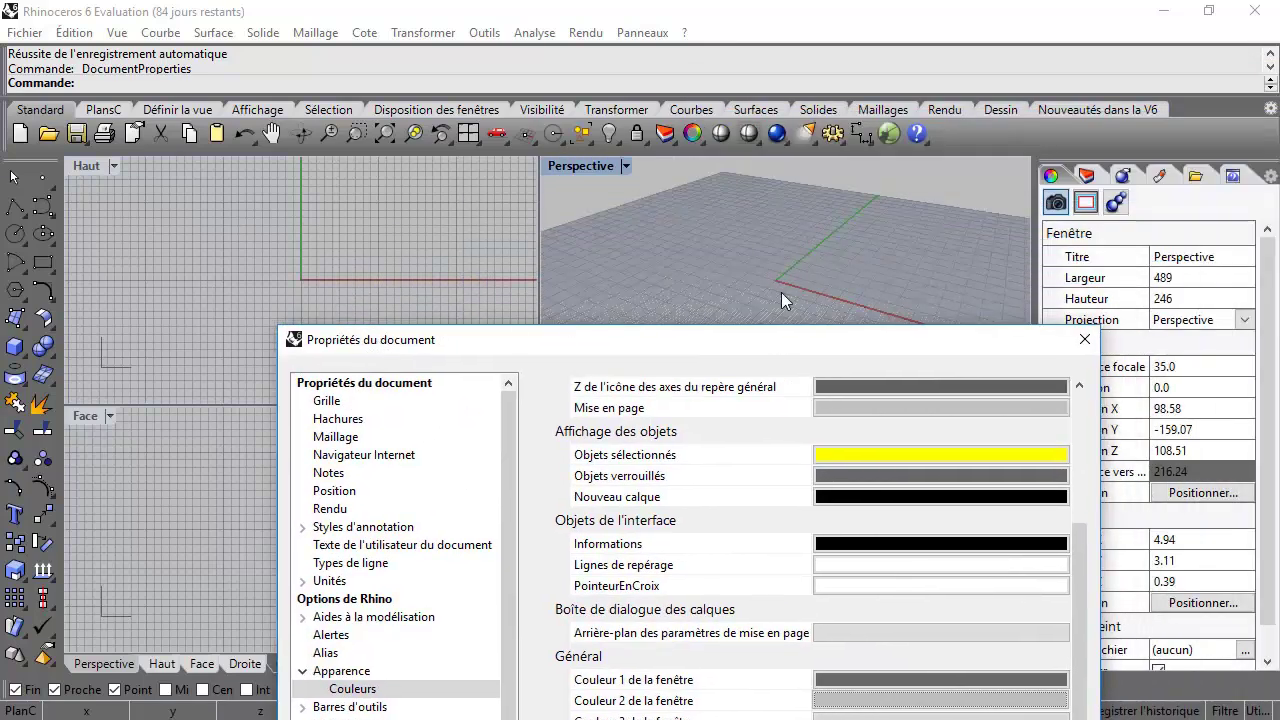
left_click_drag(776, 340, 679, 58)
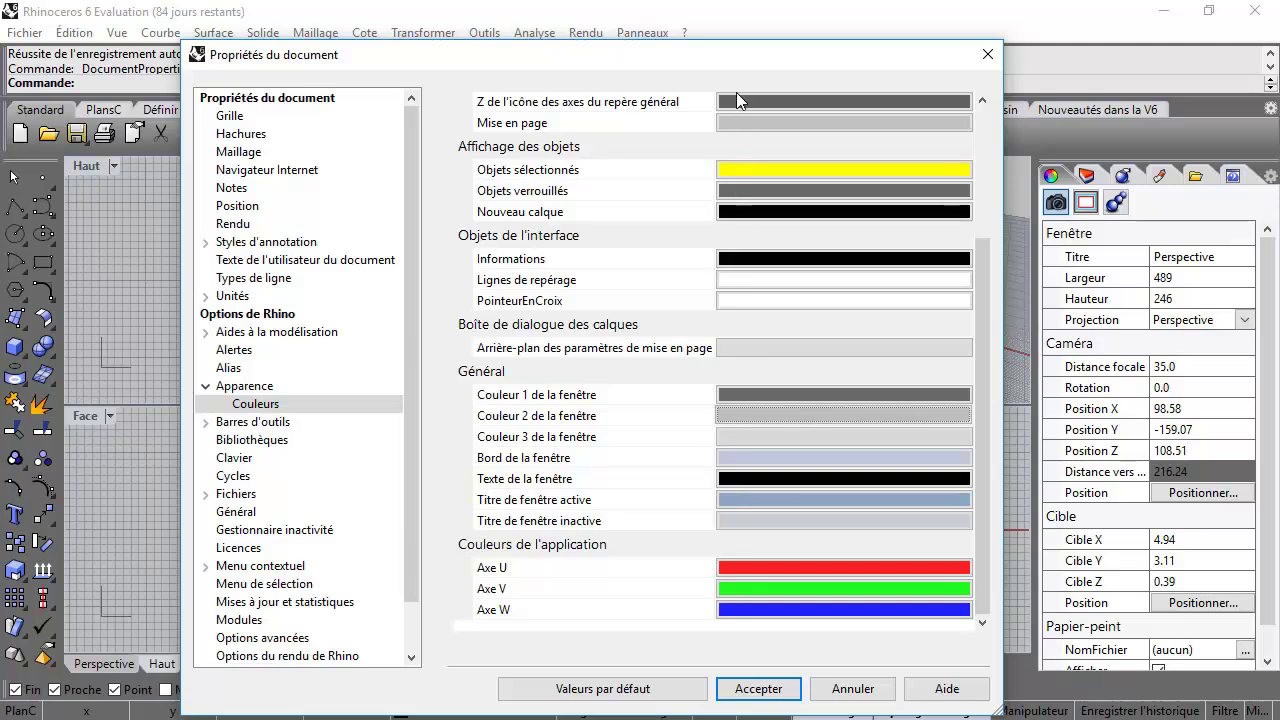
mouse_move(729, 60)
left_mouse_down()
mouse_move(437, 157)
mouse_move(576, 89)
mouse_move(721, 43)
left_mouse_up()
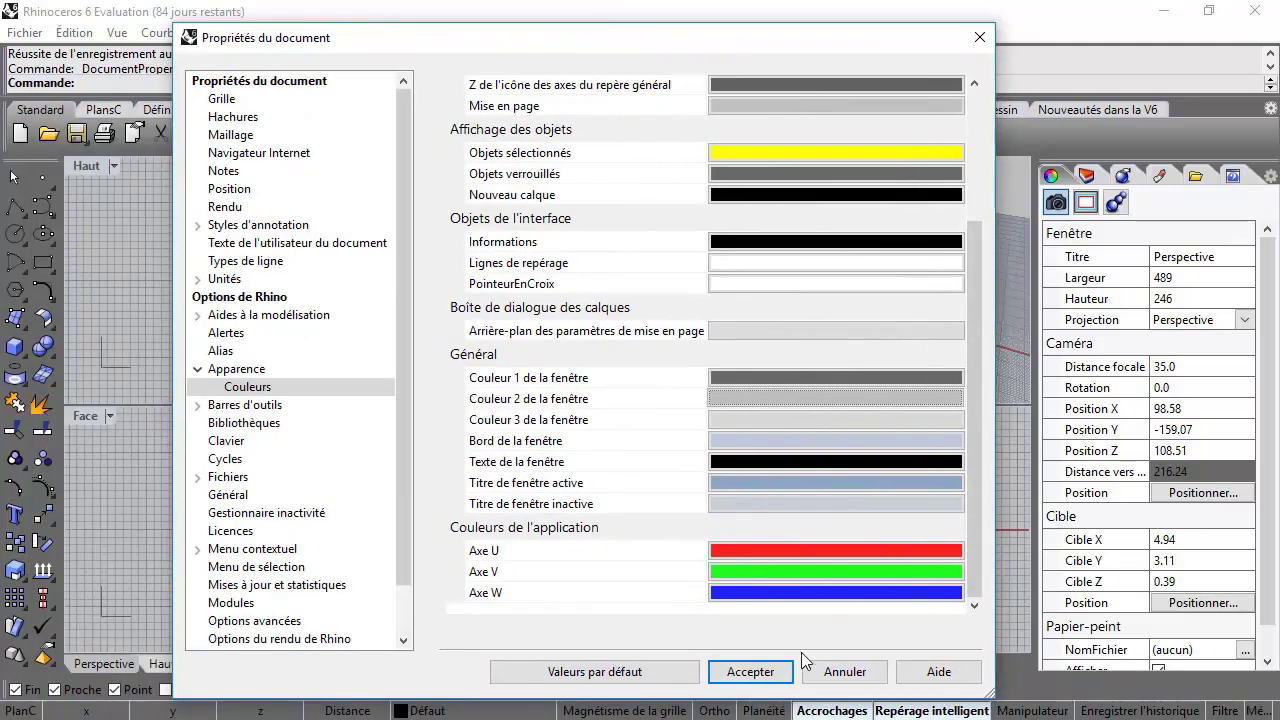
left_click(778, 677)
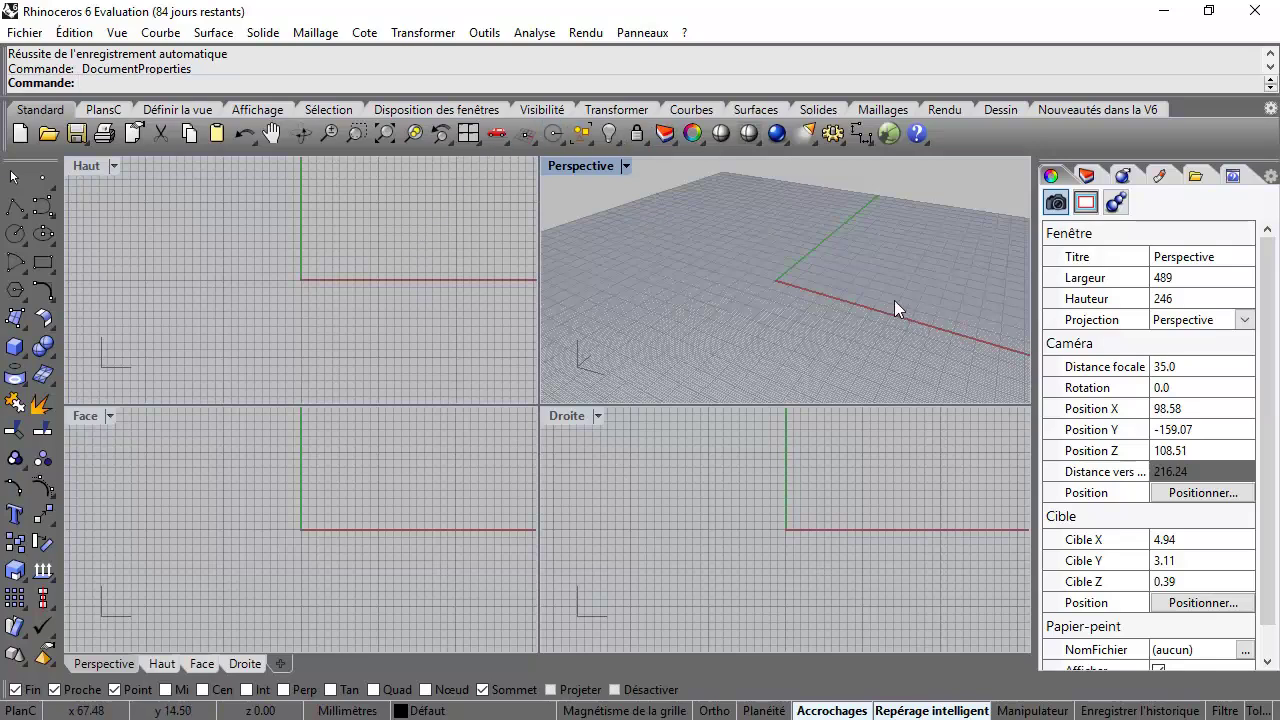
- Maximise the Perspective viewport and restore the four-viewport layout, twice in a row
double_click(587, 166)
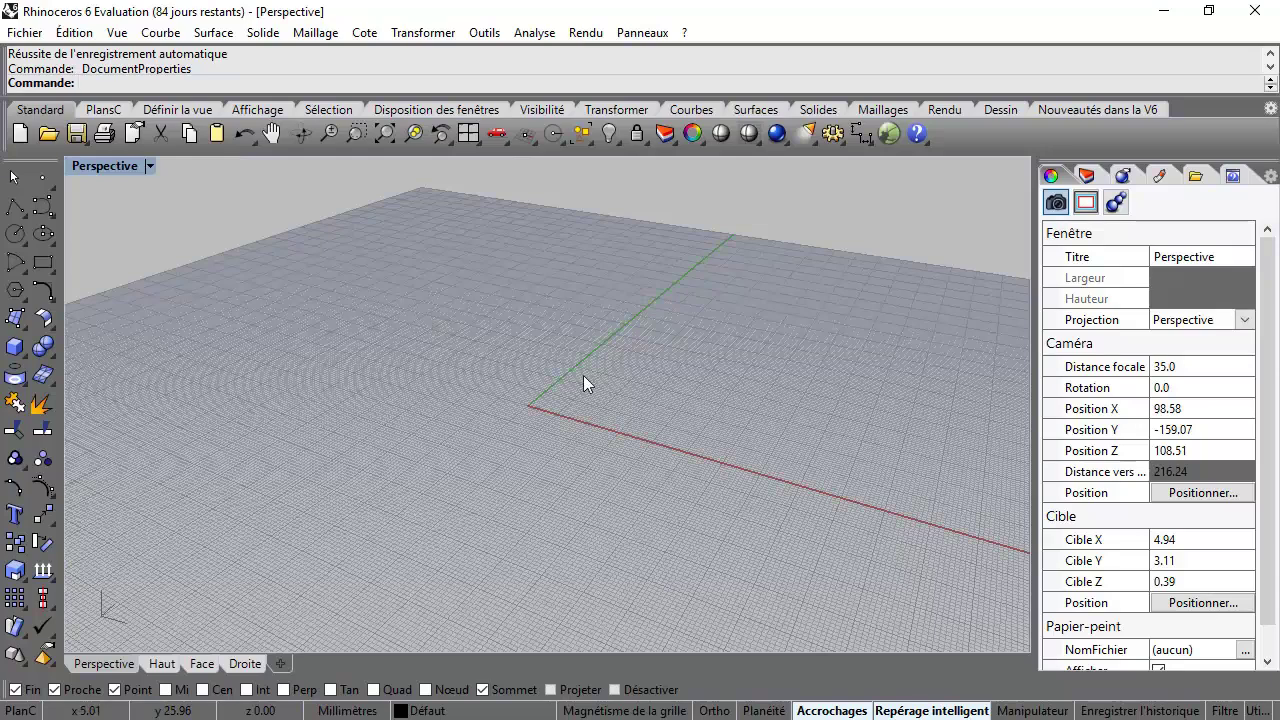
double_click(97, 167)
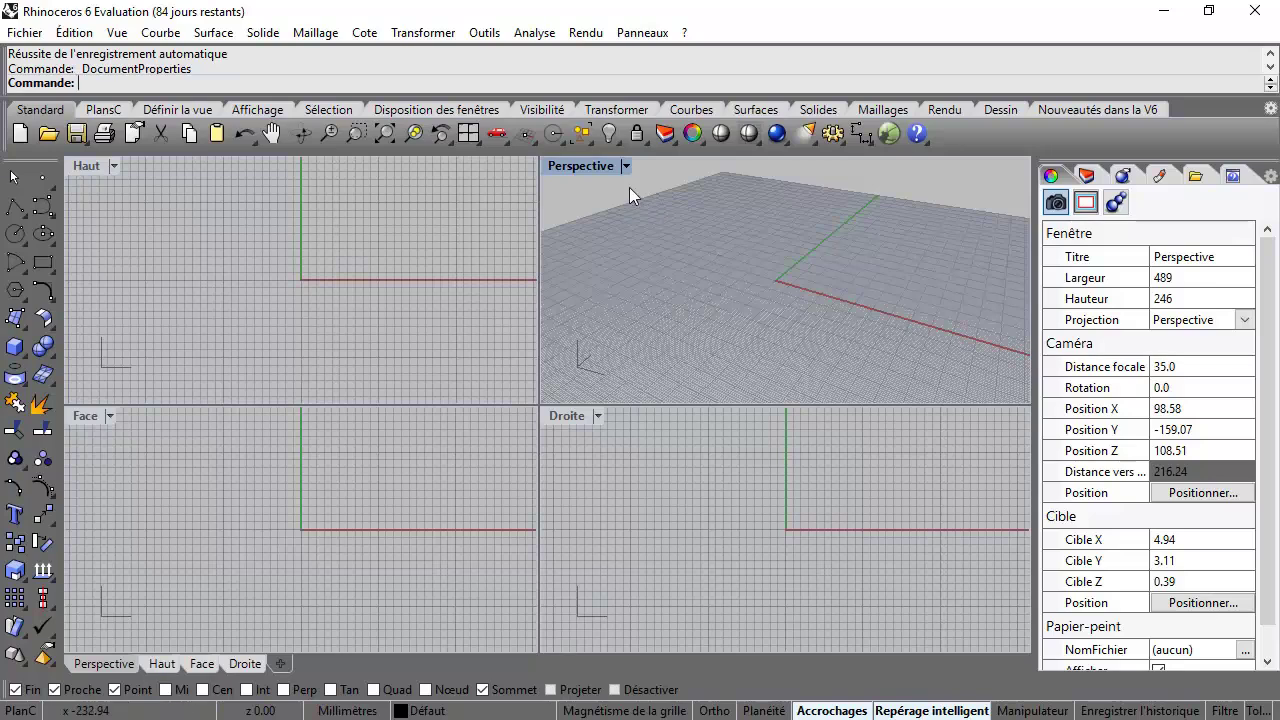
double_click(579, 167)
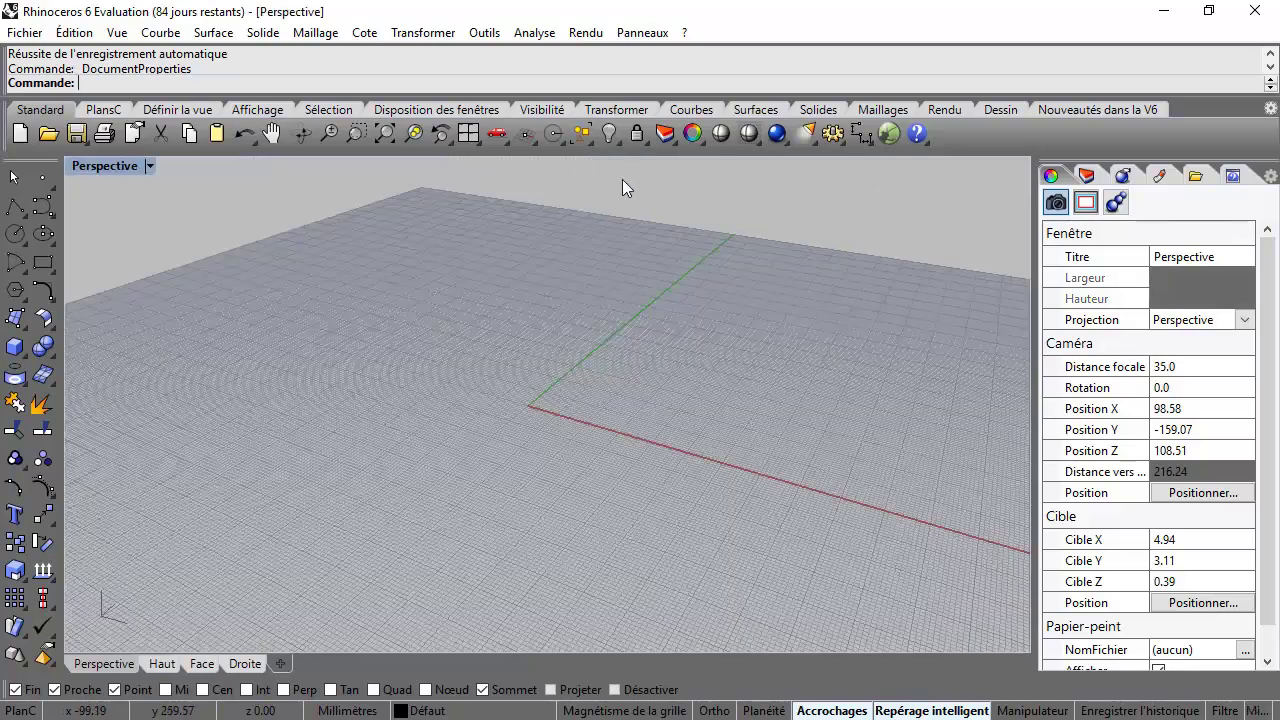
double_click(112, 166)
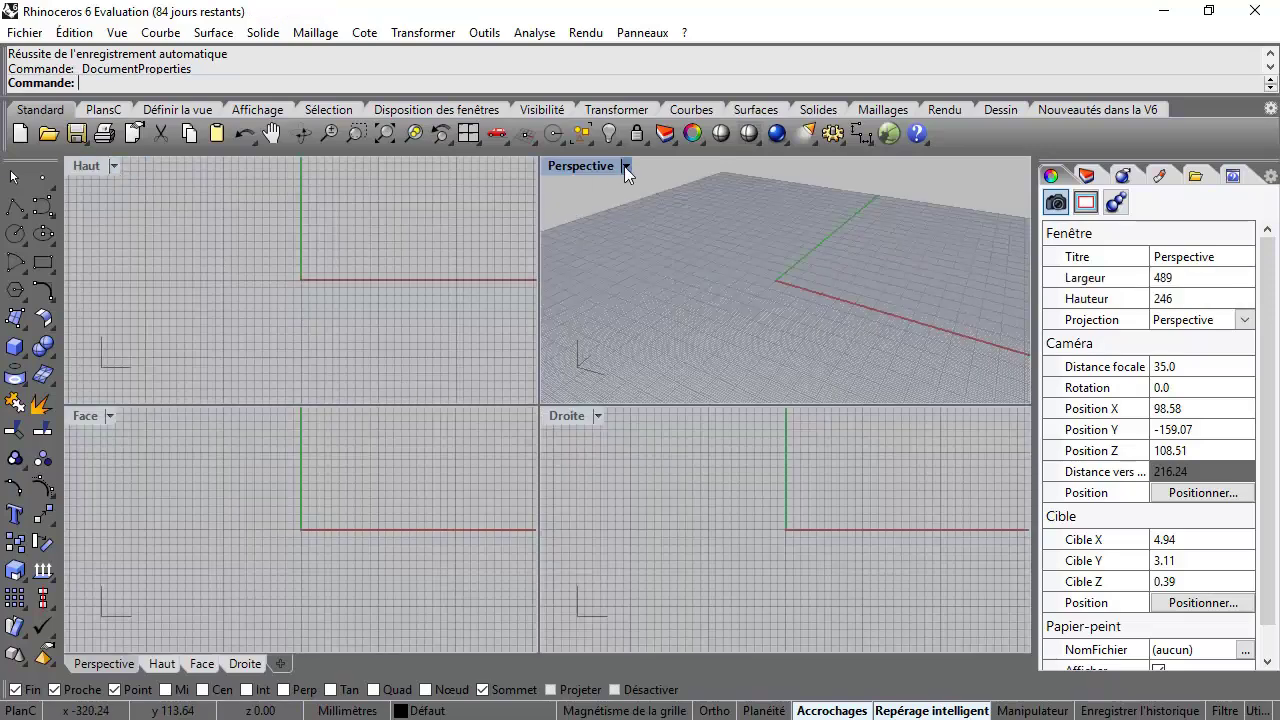
- Change the Droite viewport to the Gauche view
left_click(598, 418)
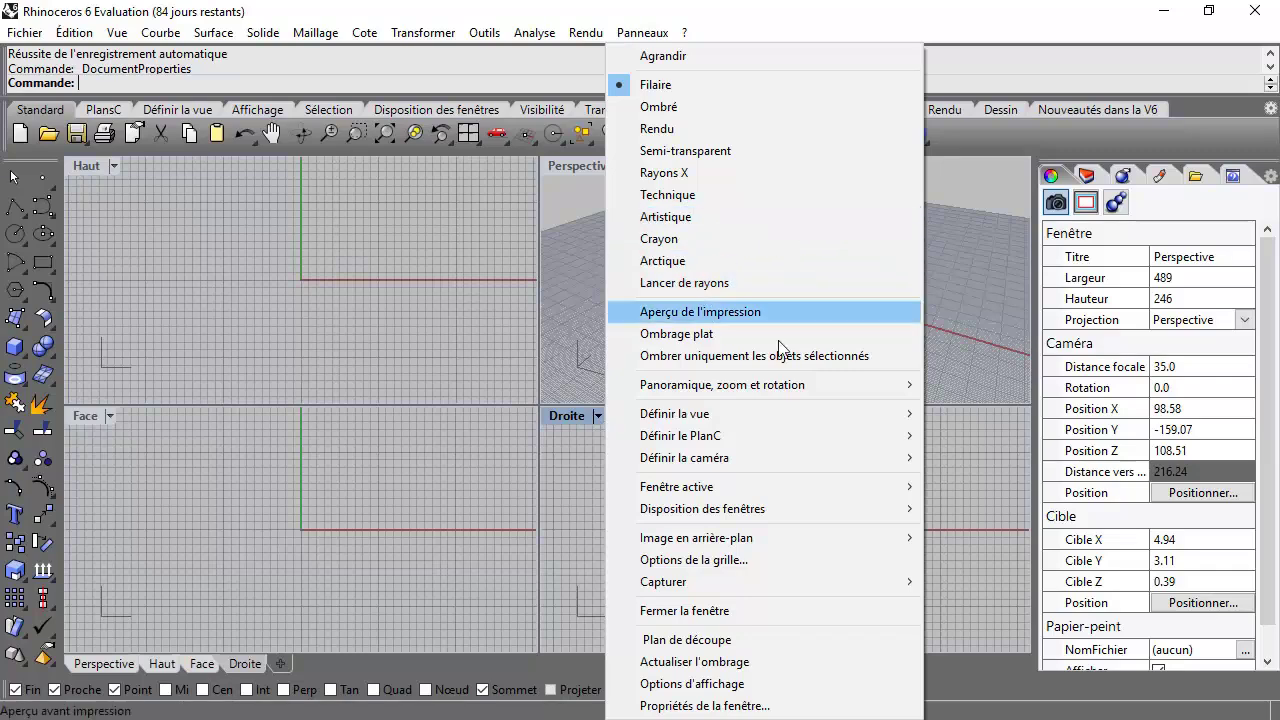
mouse_move(672, 415)
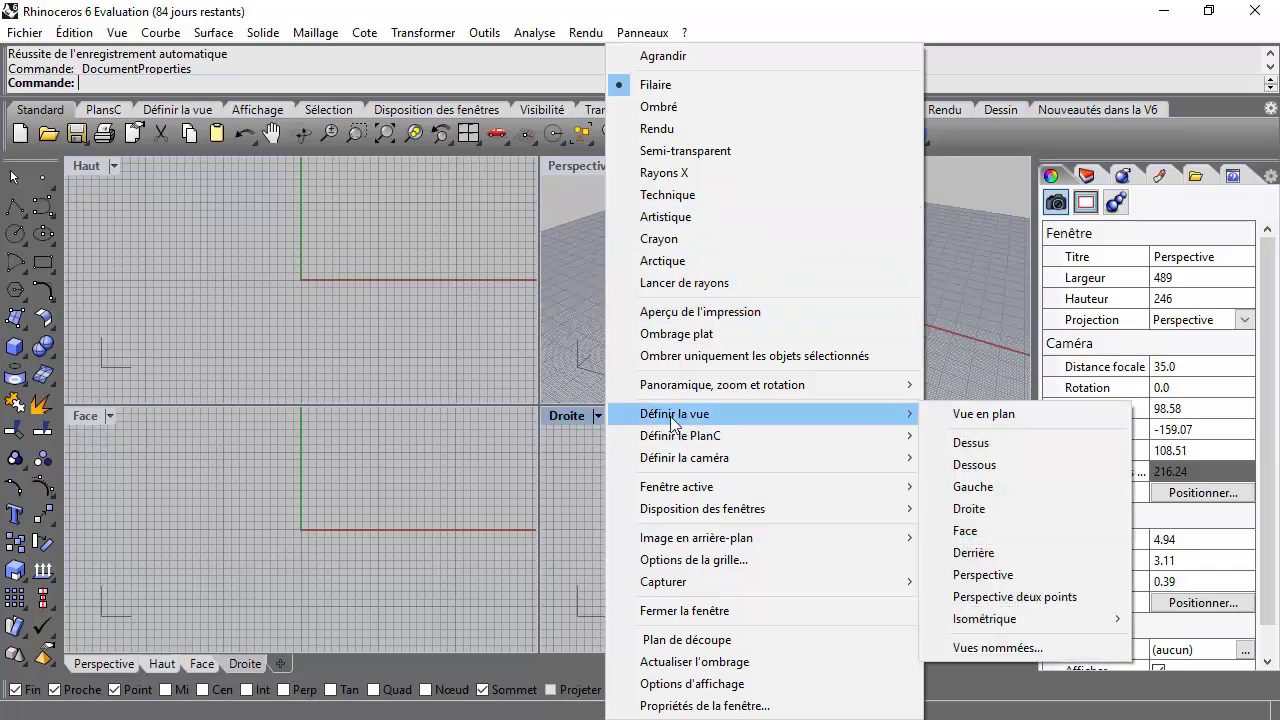
left_click(962, 488)
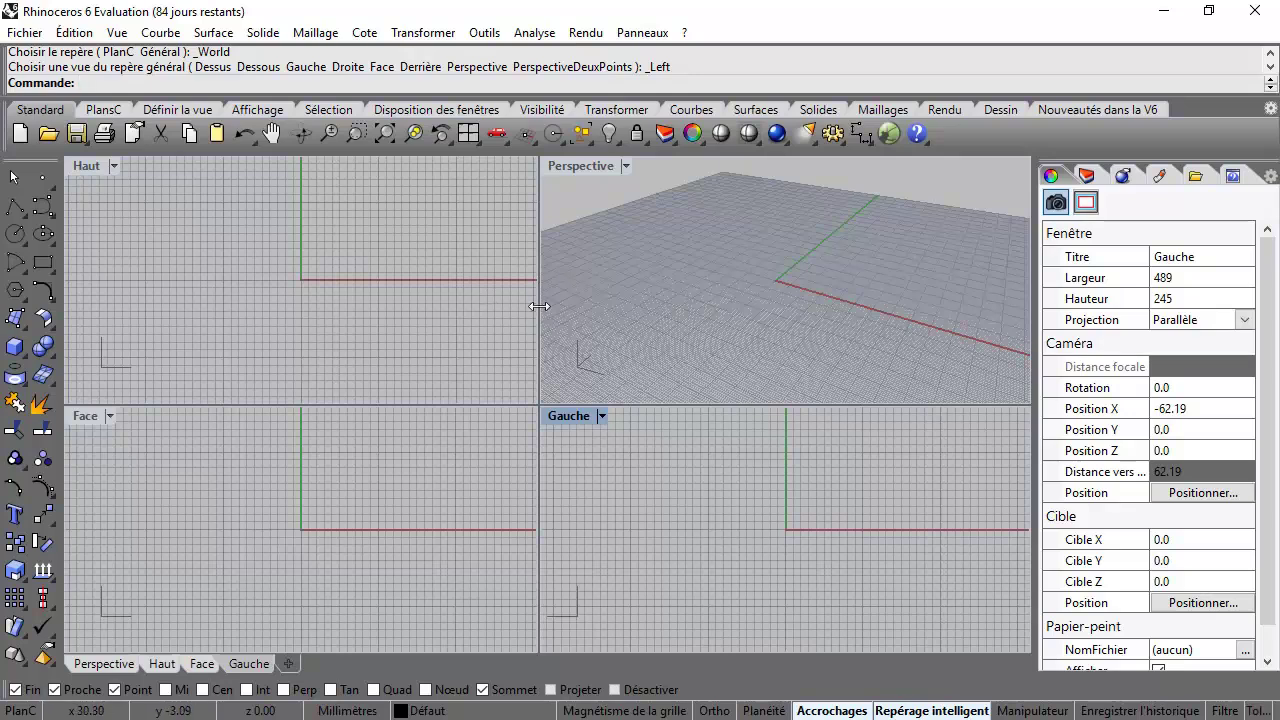
- Enlarge the Perspective viewport to about 609 by 313 and widen Gauche to match, then maximise Perspective and restore the four-viewport layout
left_click_drag(538, 306, 412, 316)
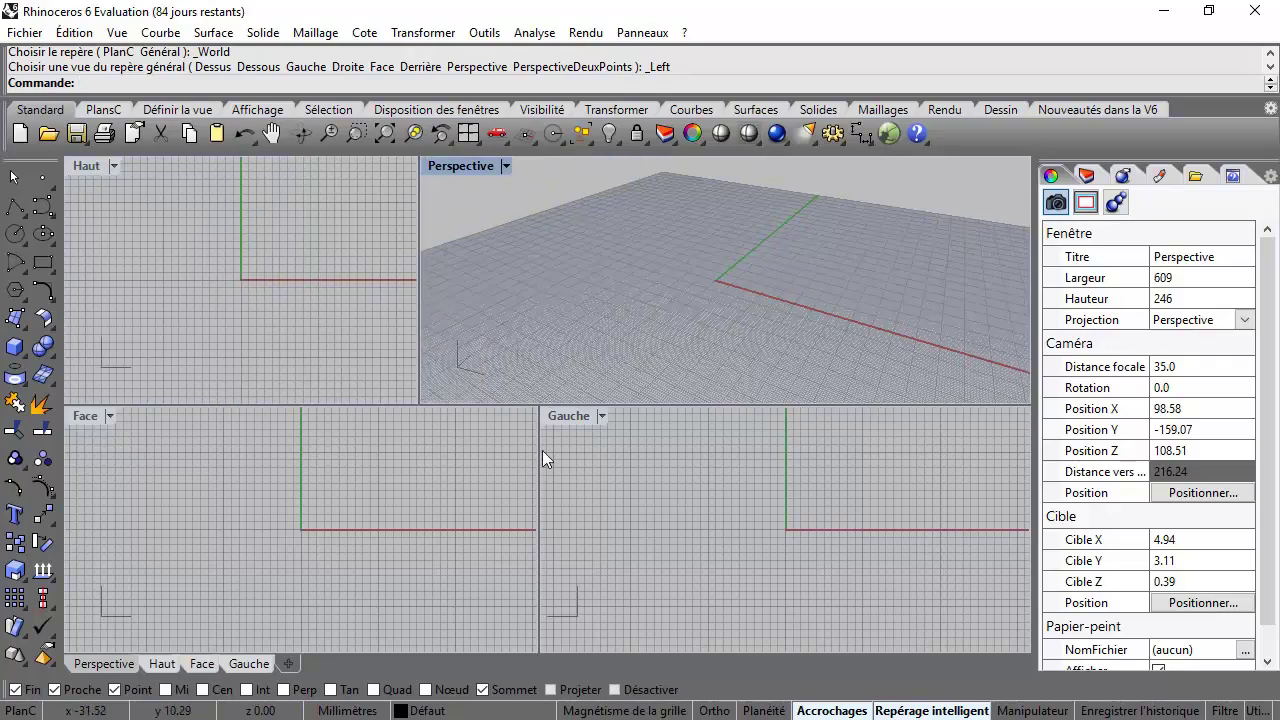
left_click_drag(539, 450, 419, 457)
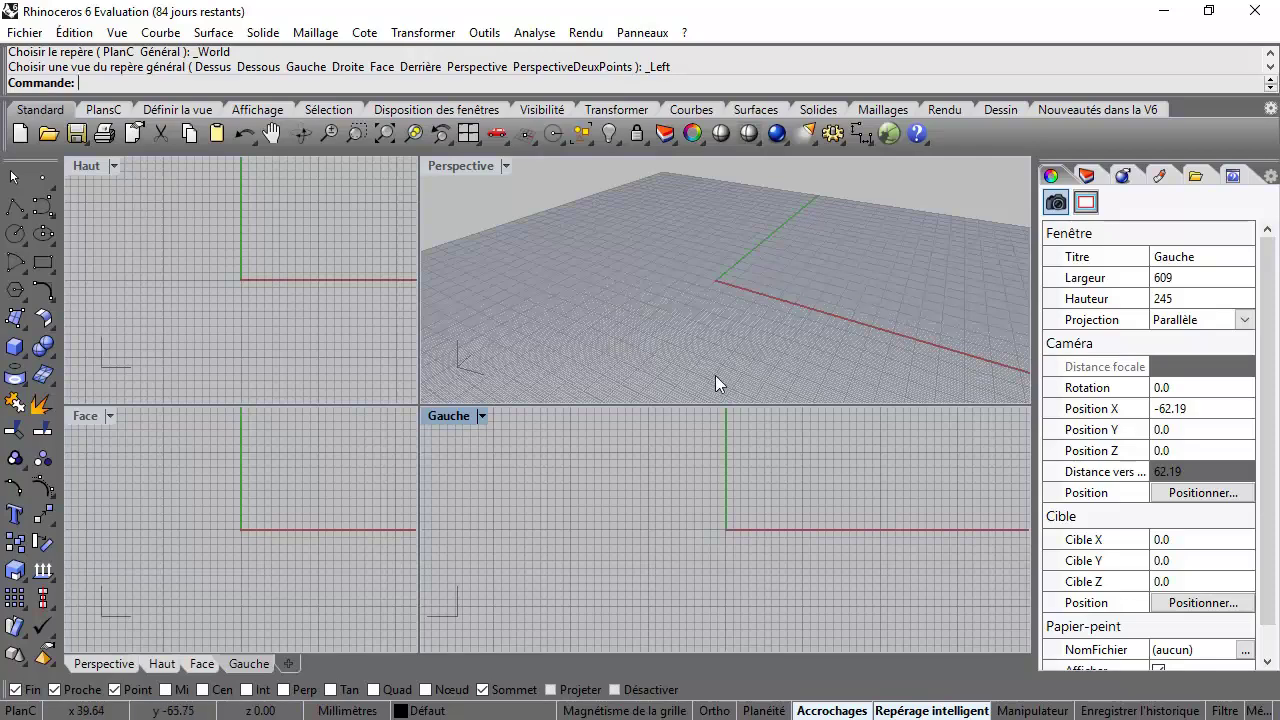
left_click_drag(707, 403, 699, 472)
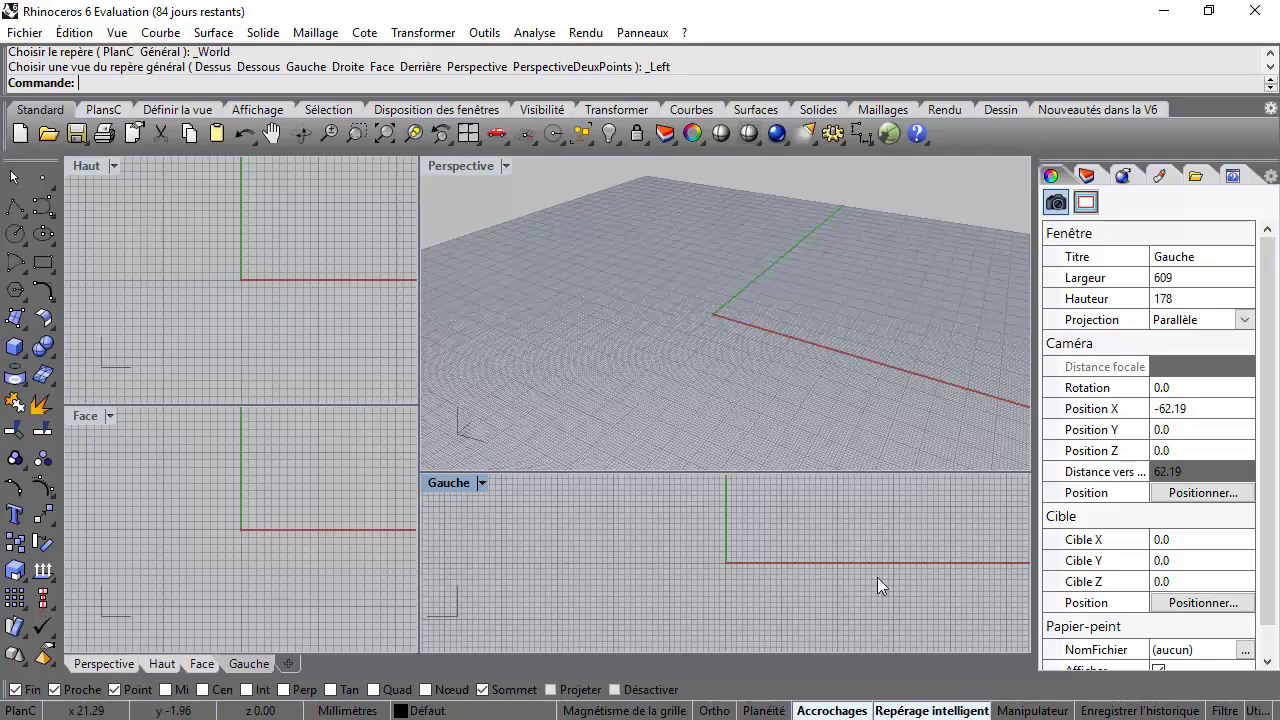
double_click(458, 168)
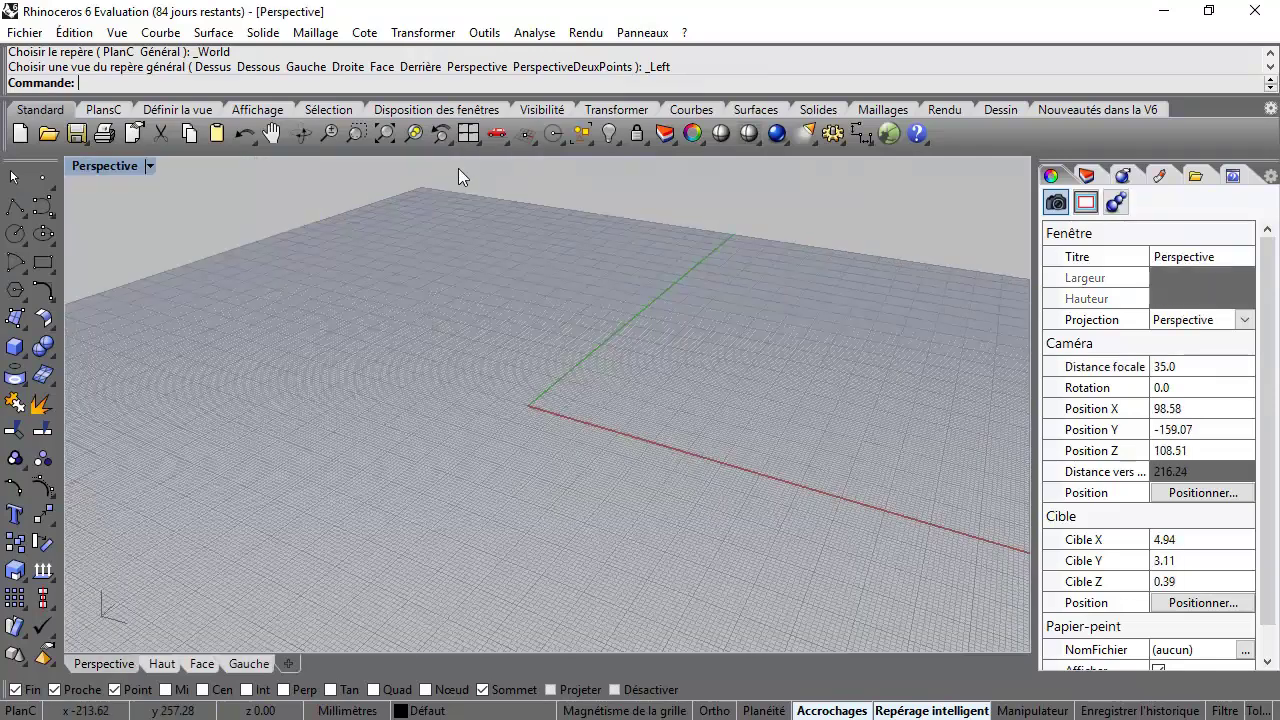
double_click(112, 167)
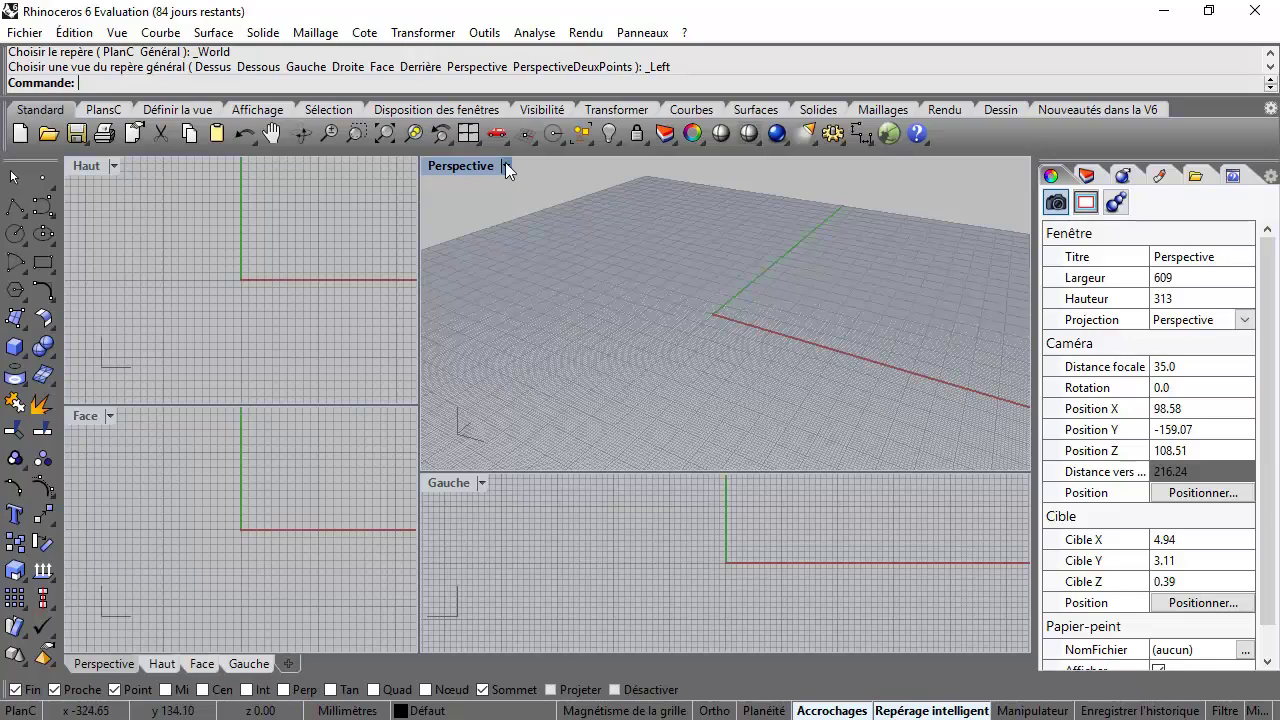
- Set the Perspective viewport's display mode to Ombré, then view the Haut viewport's display options without changing them
left_click(506, 166)
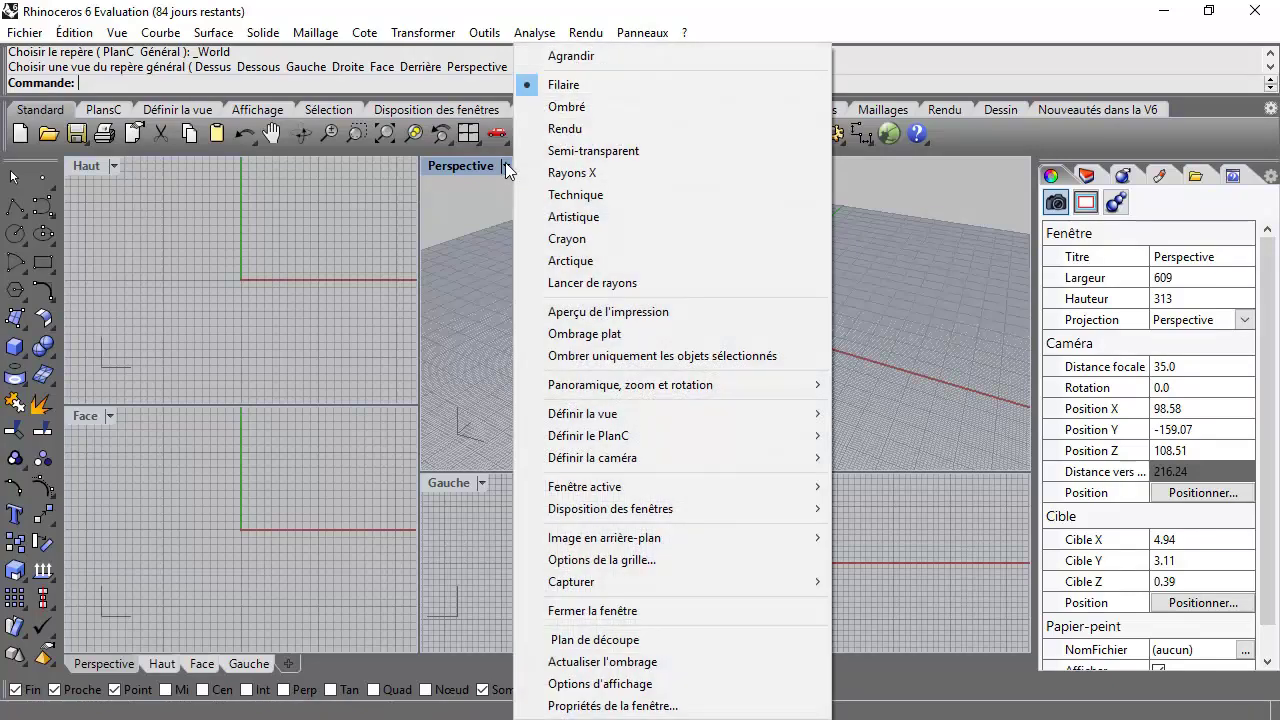
left_click(582, 108)
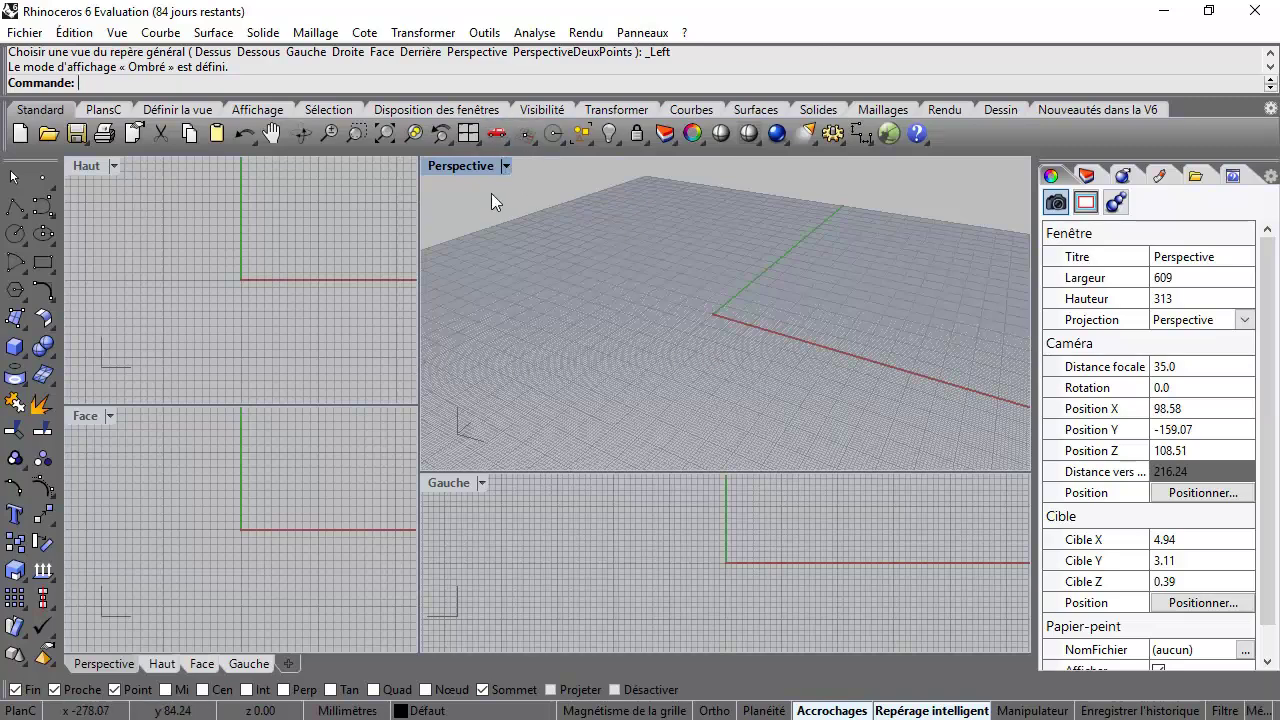
left_click(506, 165)
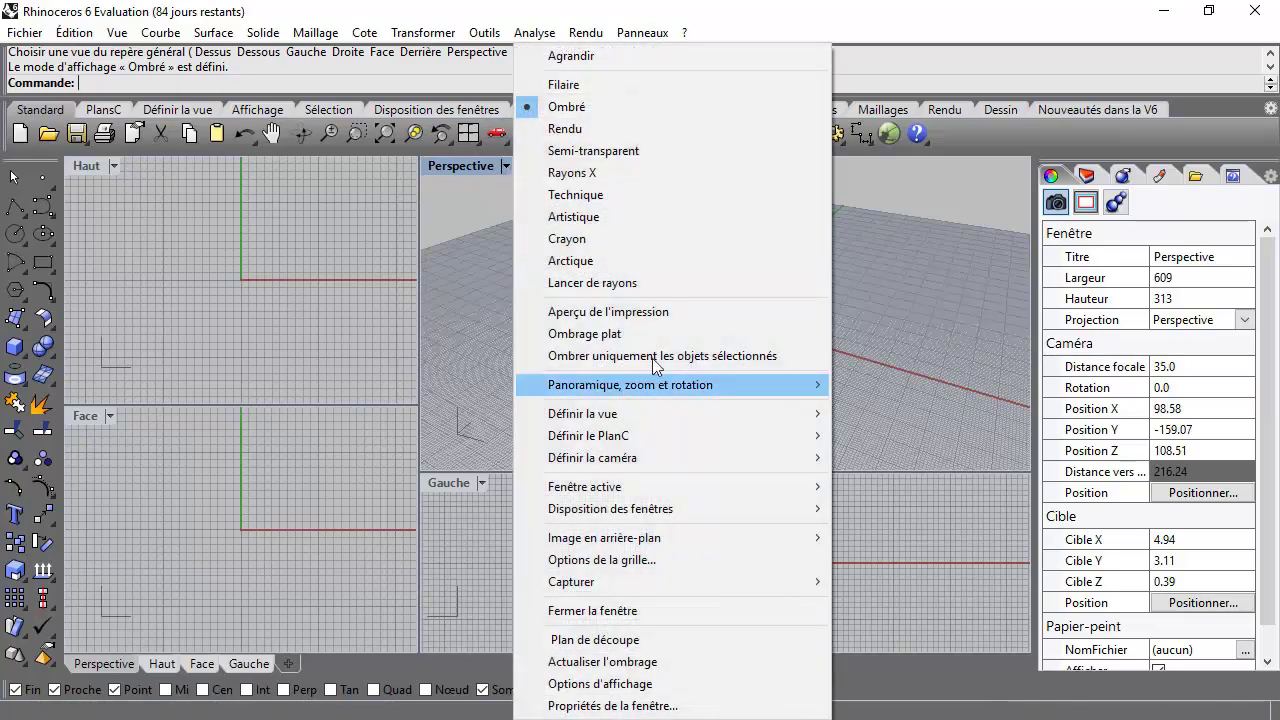
left_click(556, 110)
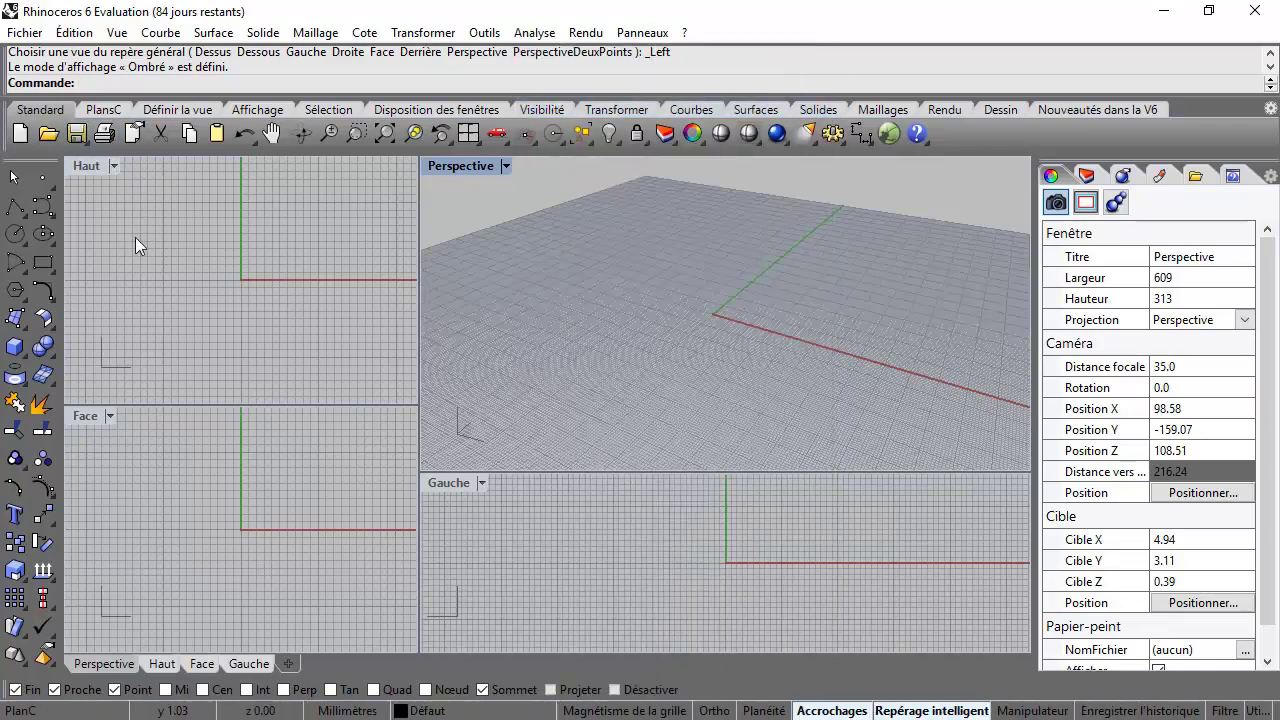
left_click(116, 169)
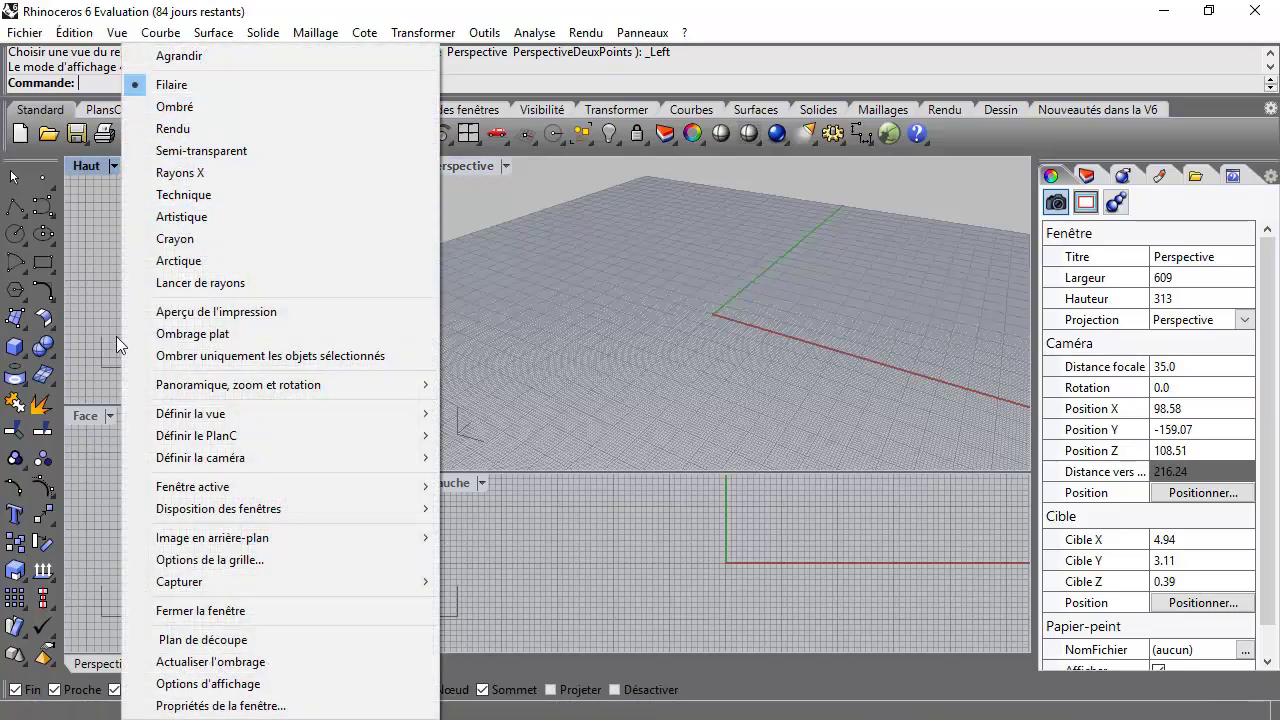
left_click(476, 194)
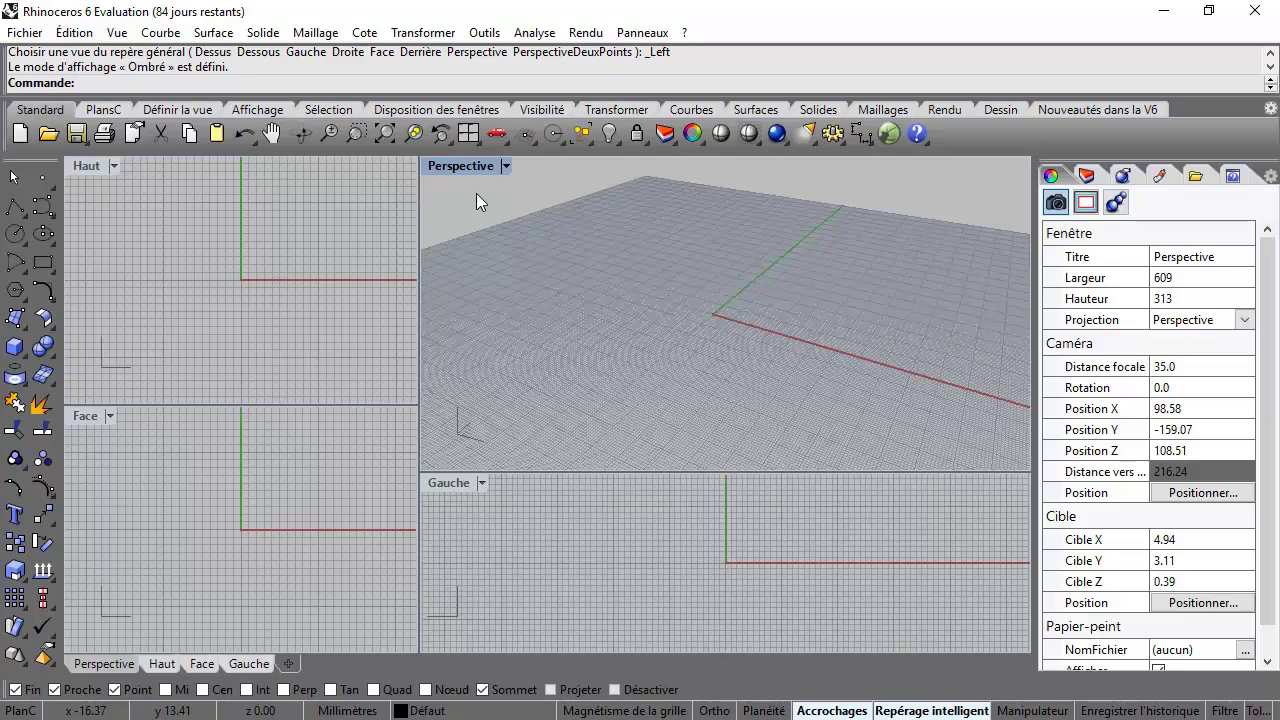
- Narrow the viewport properties panel to give the viewports more width
left_click_drag(1036, 296, 1094, 298)
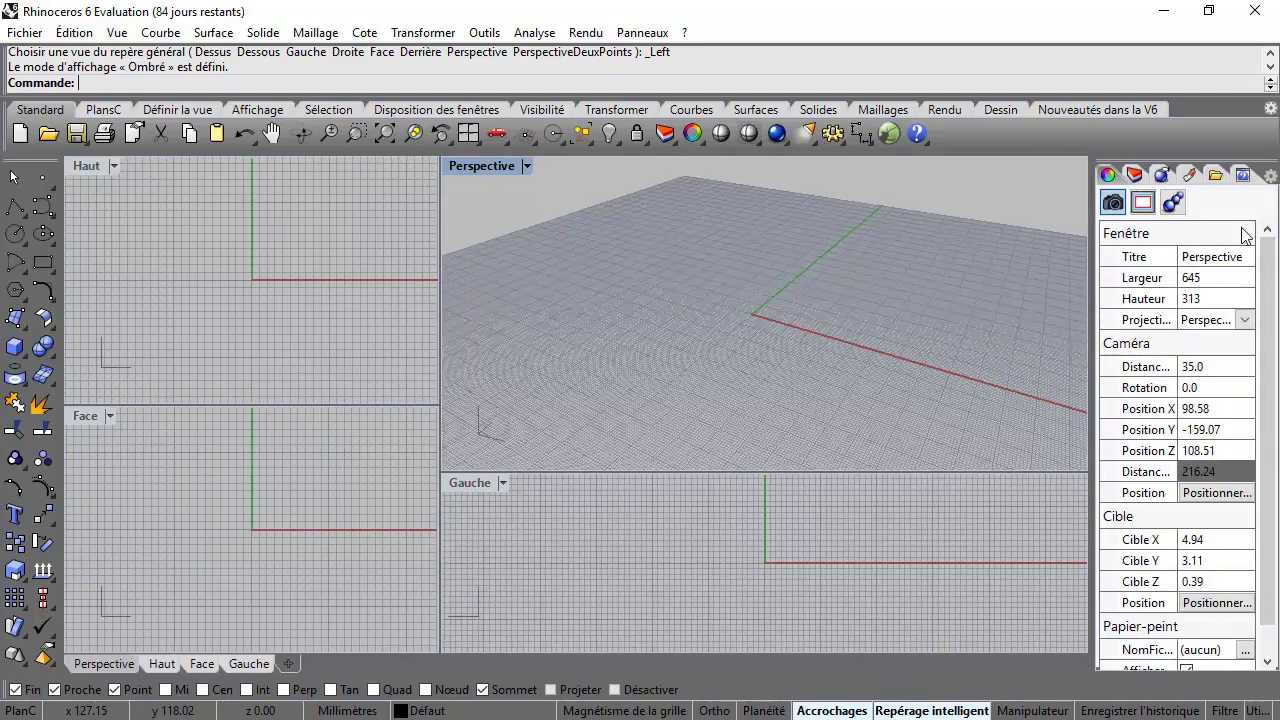
left_click_drag(1268, 255, 1253, 211)
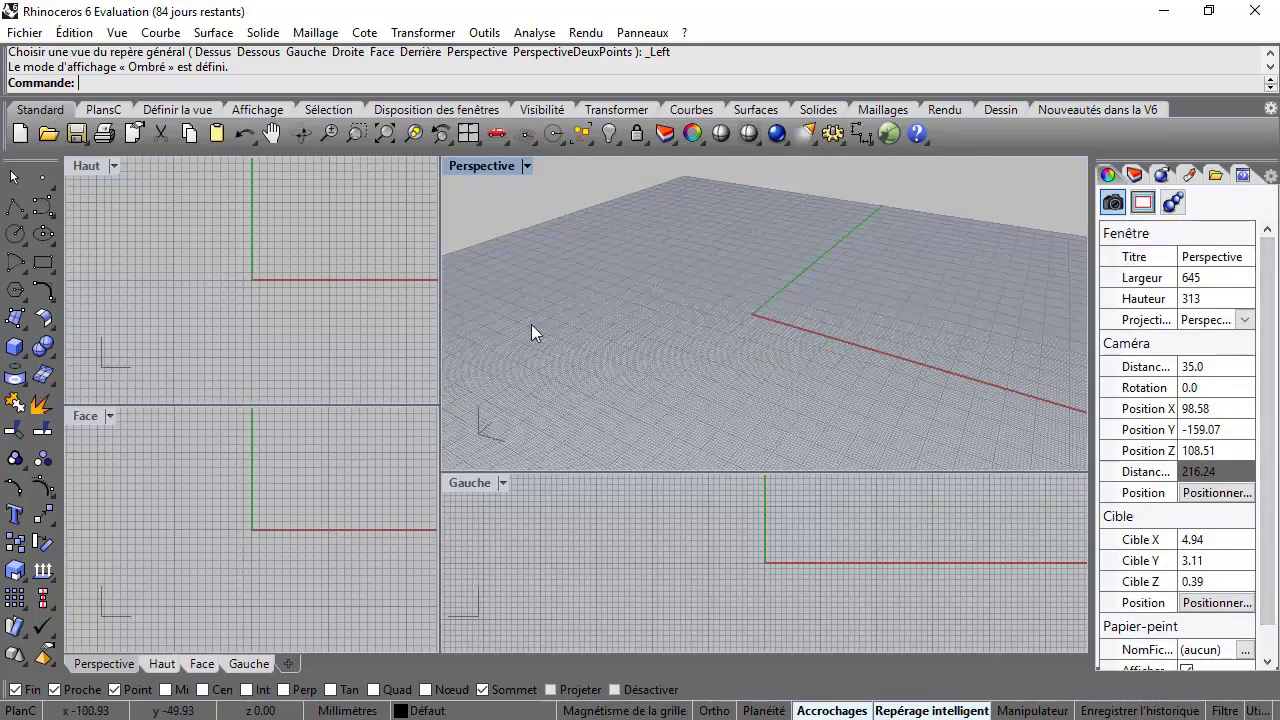